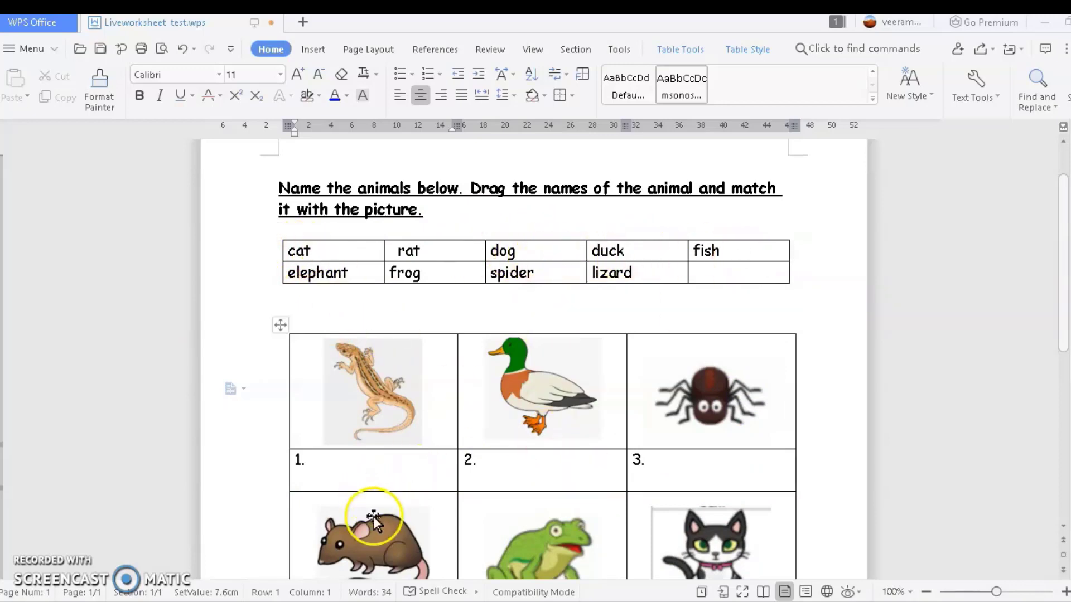
- Review the worksheet's instructions, animal name table and numbered picture grid
scroll(611, 530, "down", 3)
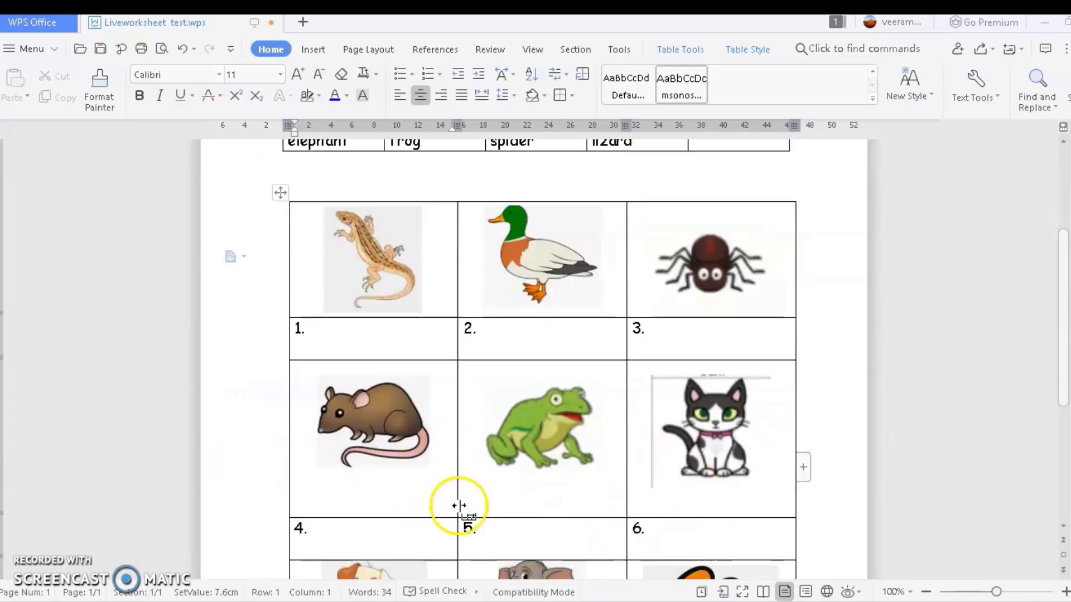
scroll(463, 496, "up", 4)
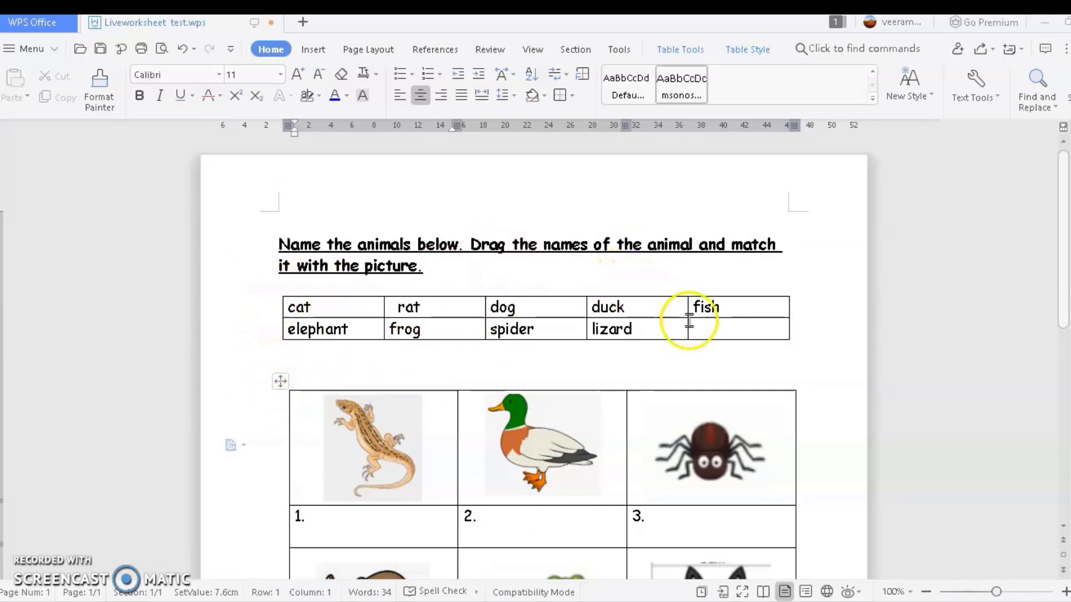
scroll(633, 378, "down", 5)
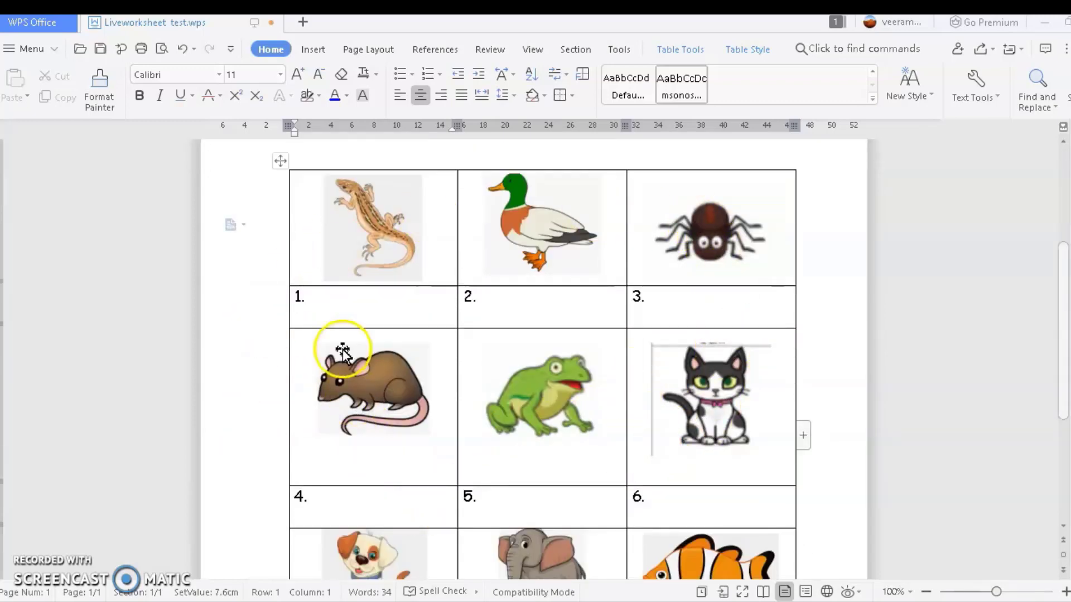
scroll(327, 221, "up", 1)
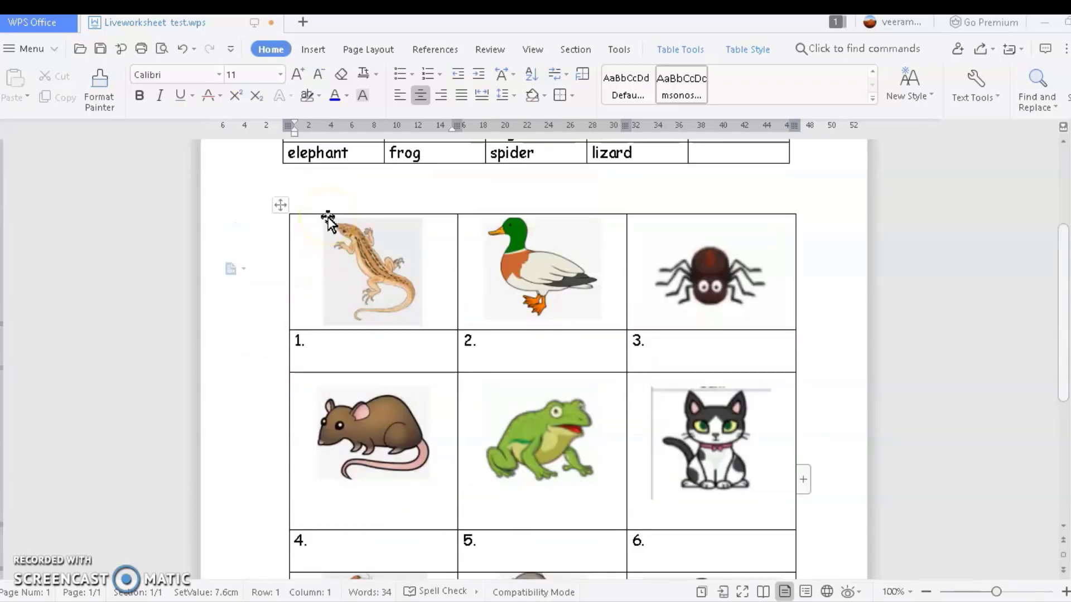
left_click(303, 198)
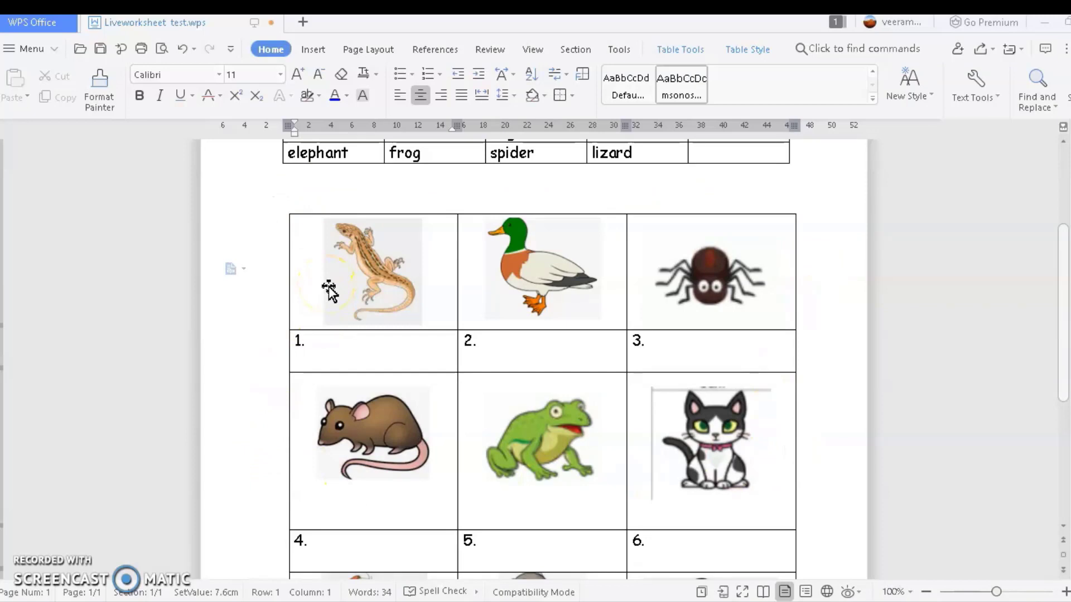
scroll(329, 290, "up", 1)
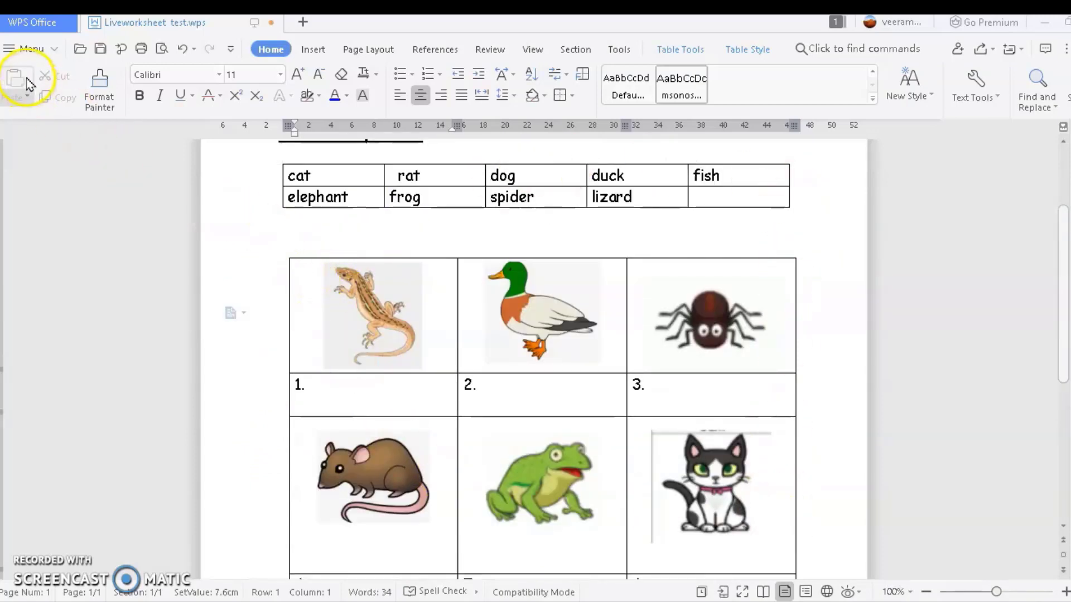
- Save a copy of the worksheet to the Desktop as a PDF named "Liveworksheet test" and dismiss the export dialog
left_click(22, 49)
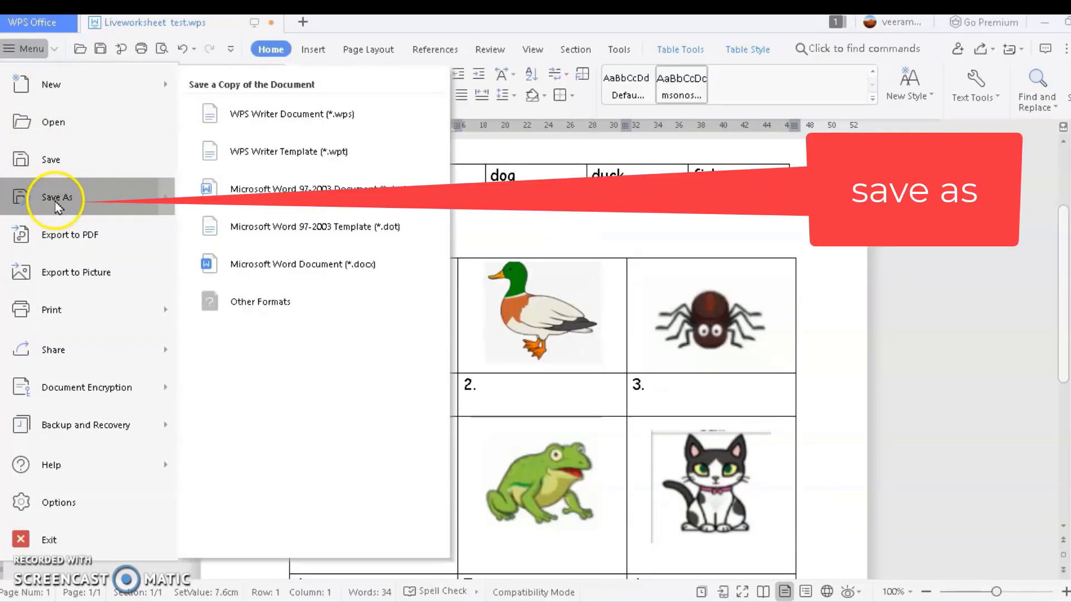
left_click(55, 198)
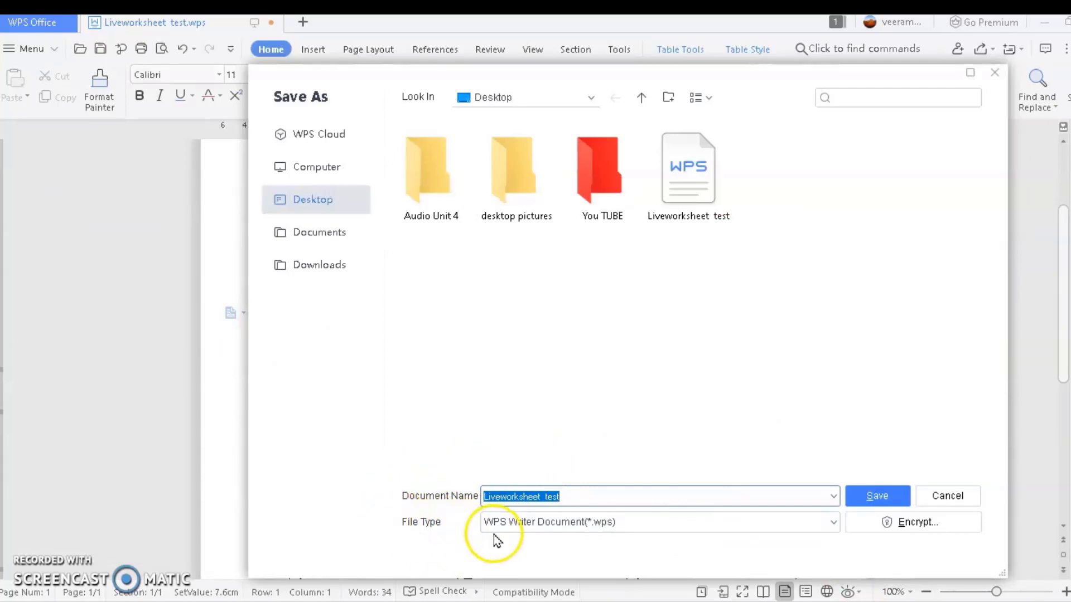
left_click(833, 522)
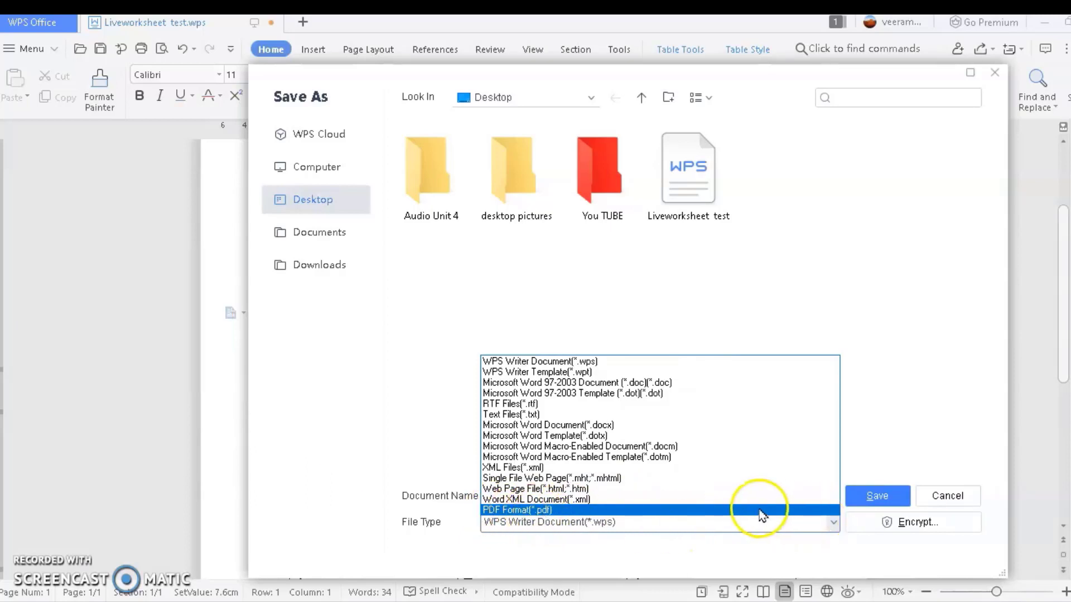
left_click(761, 510)
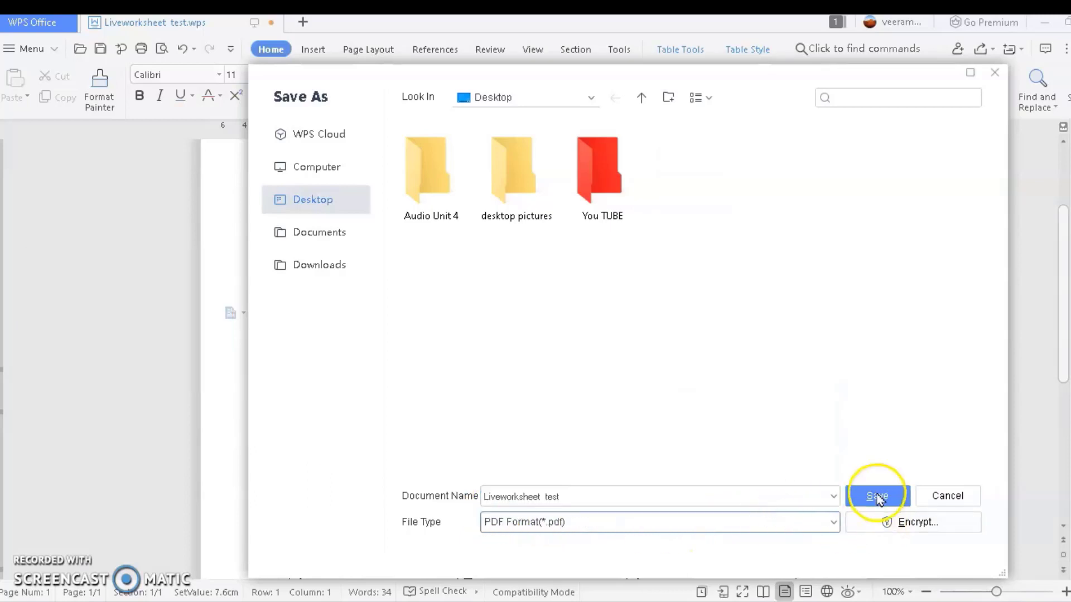
left_click(877, 498)
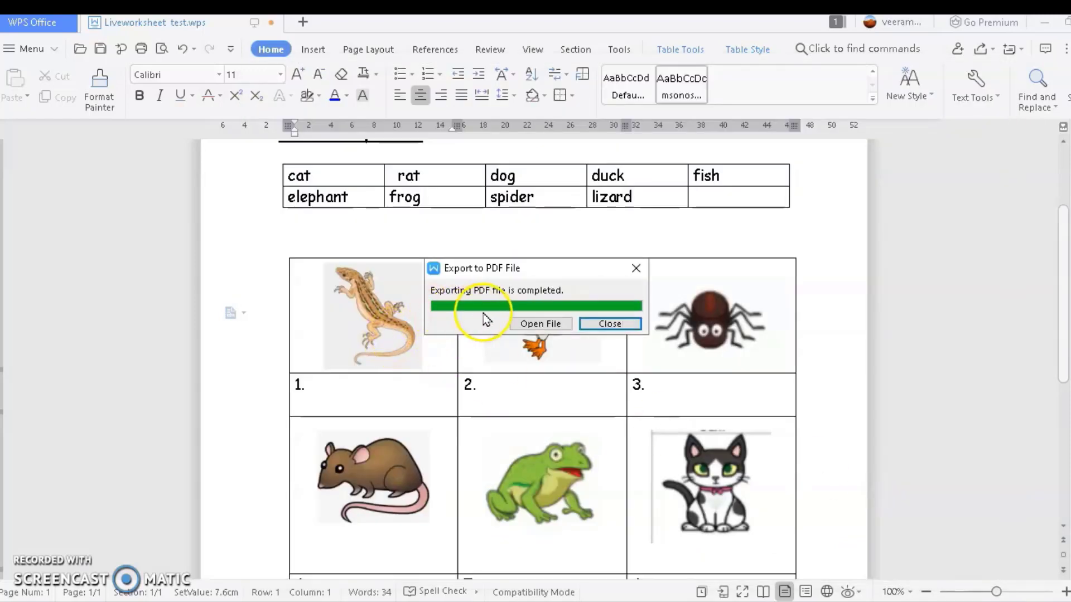
left_click(610, 324)
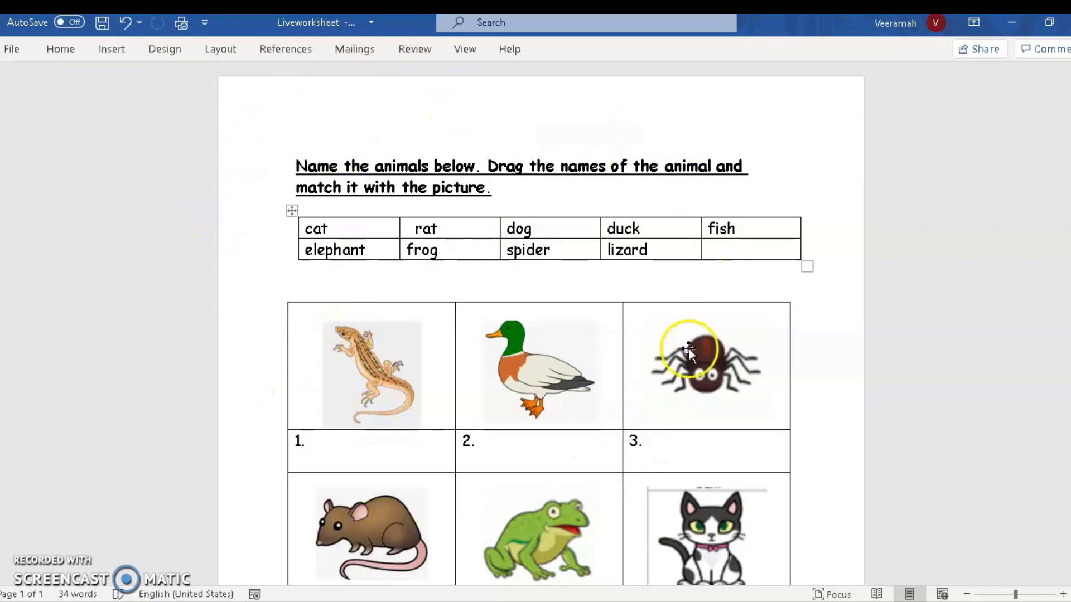
- Switch to Word and bring up the file format choices for saving the Liveworksheet document as a copy
left_click(12, 52)
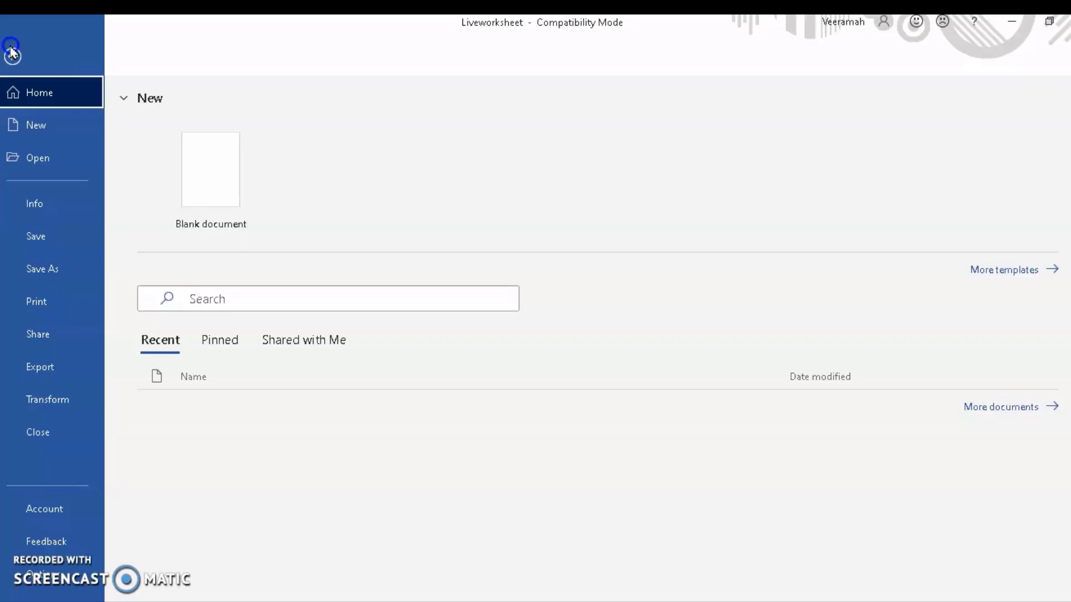
left_click(54, 271)
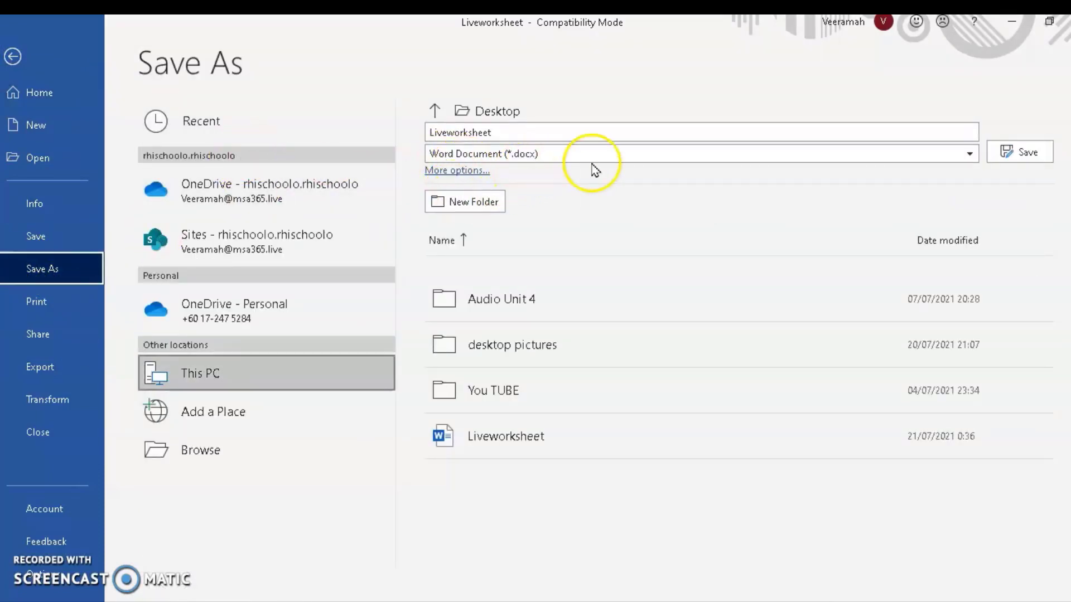
left_click(969, 154)
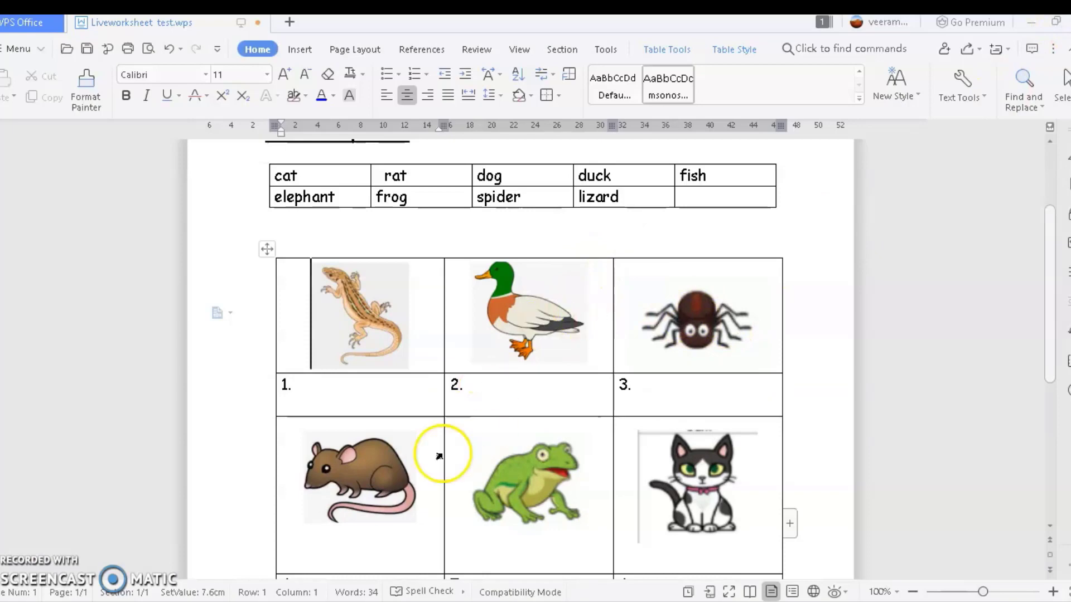
- Switch back to WPS Office and choose PDF Format (*.pdf) for saving another copy of the worksheet
left_click(18, 48)
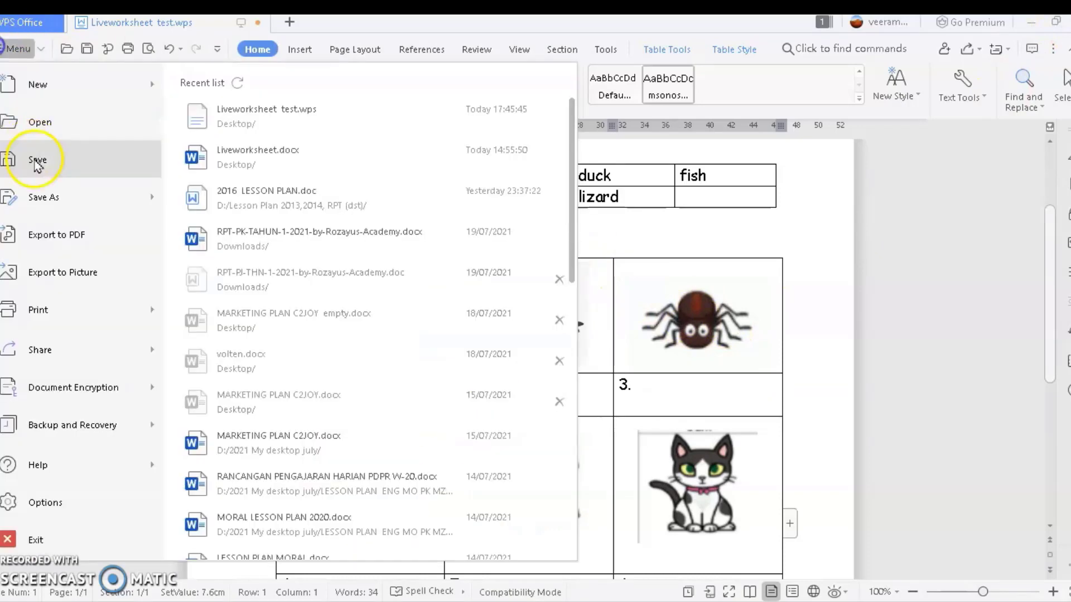
left_click(36, 198)
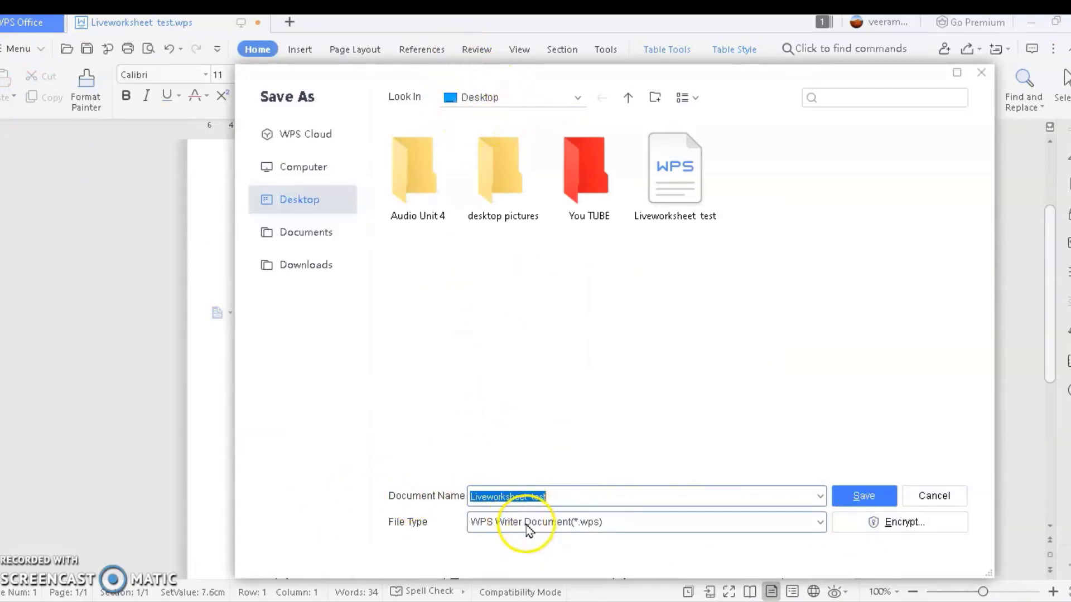
left_click(820, 522)
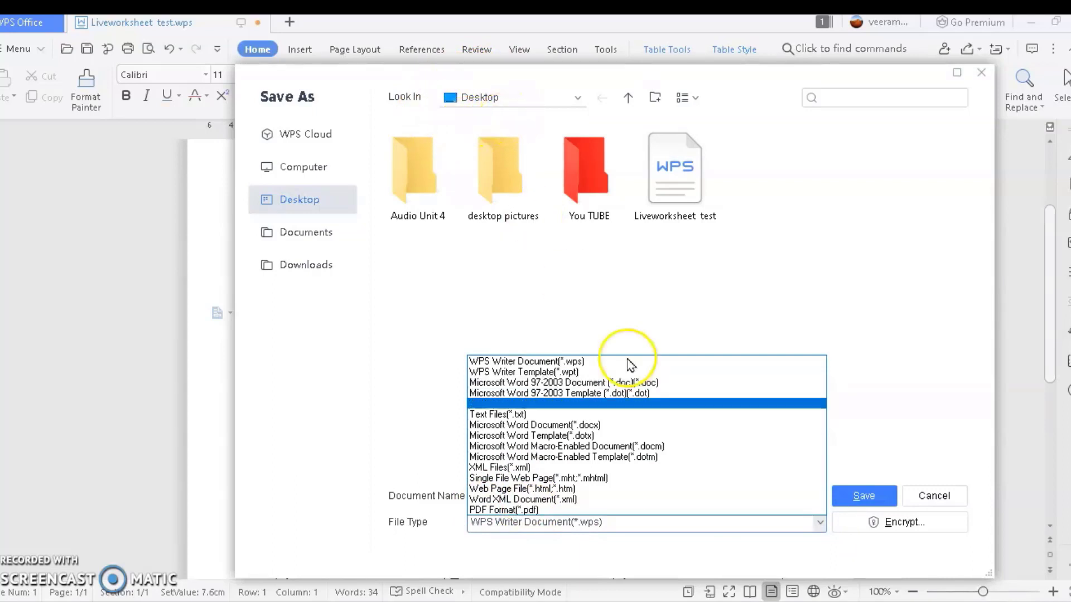
left_click(526, 510)
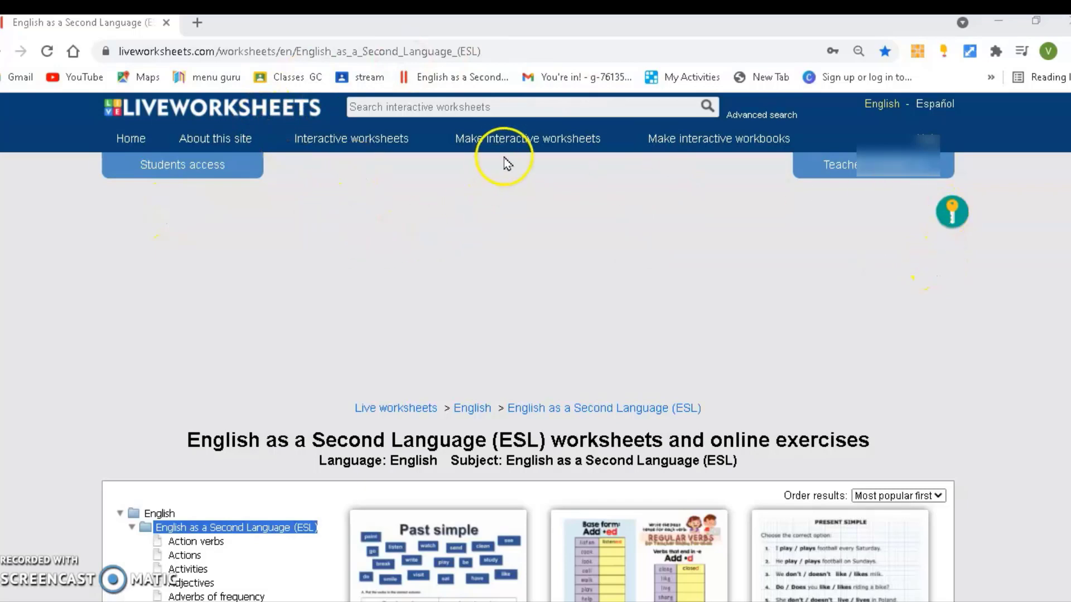
- Switch to the Liveworksheets site in the browser, sign in with teacher access and get started on a new interactive worksheet
left_click(947, 162)
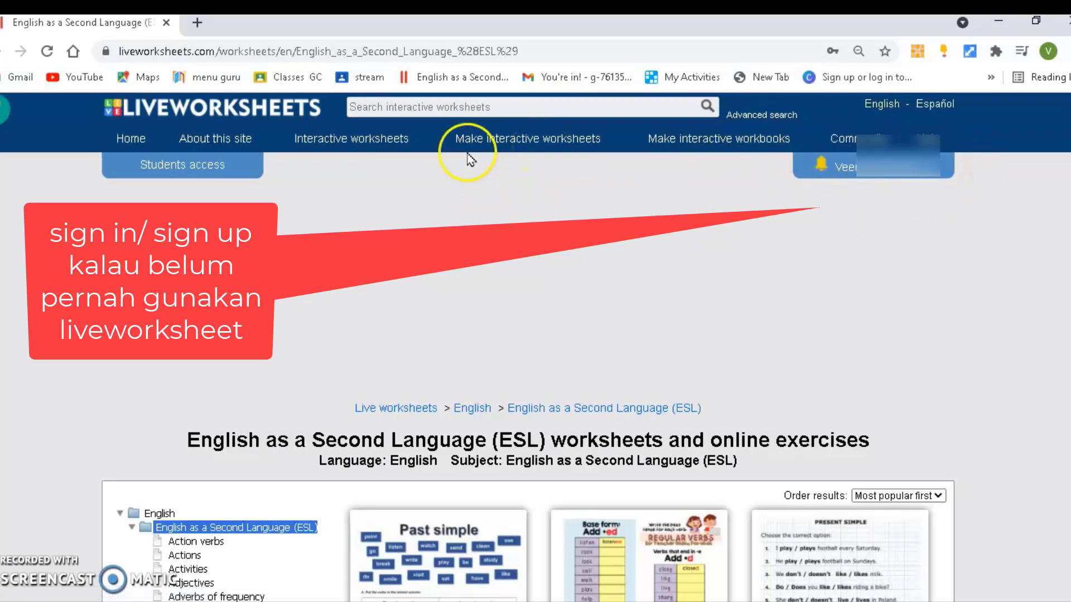
left_click(514, 147)
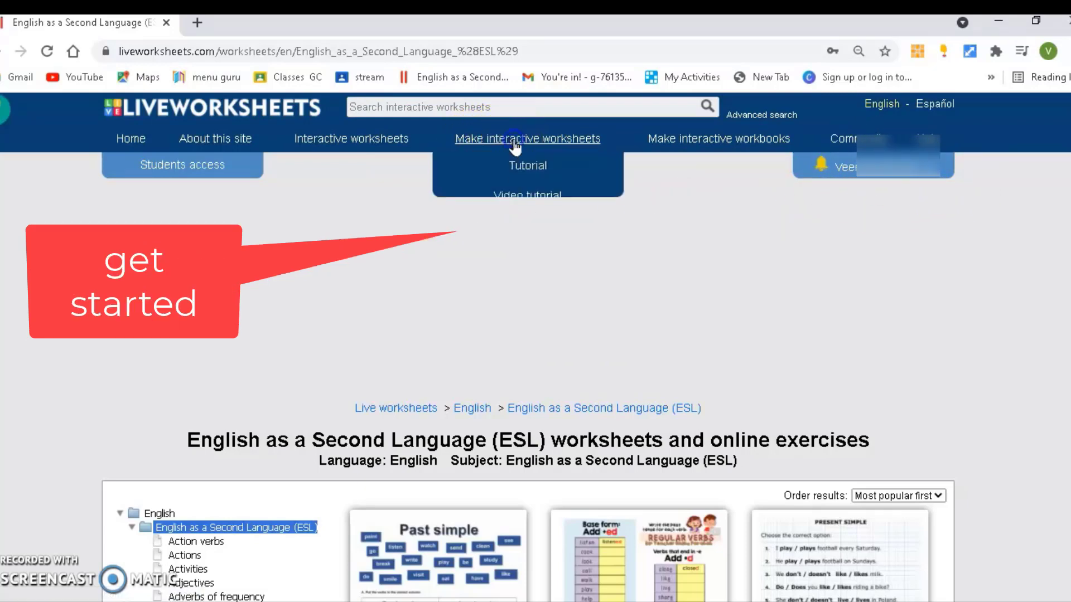
left_click(520, 228)
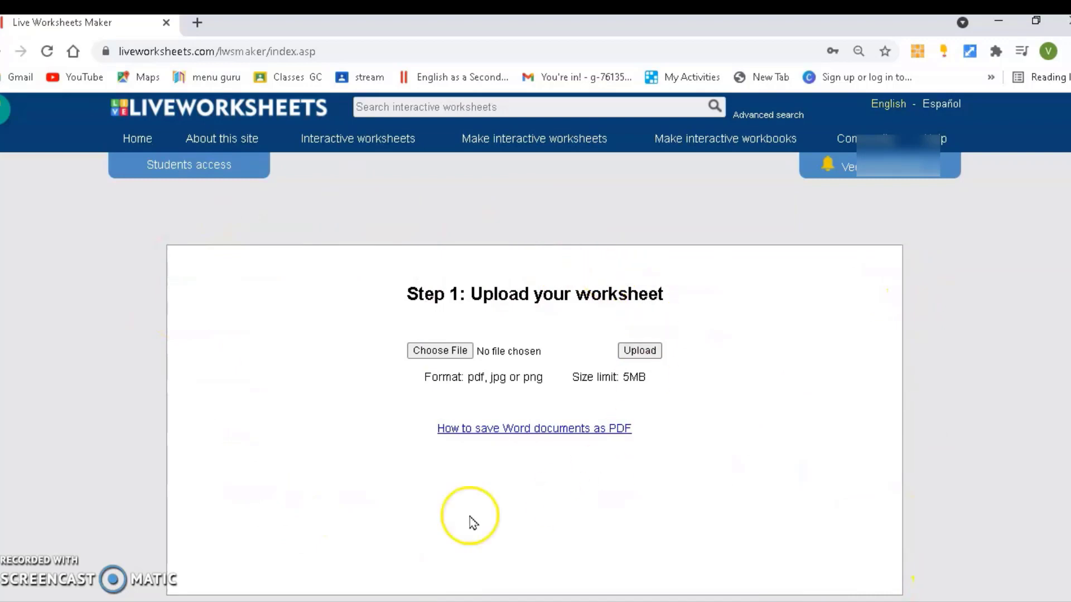
- Upload "Liveworksheet test.pdf" from the Desktop to the worksheet maker and check its pages
left_click(436, 355)
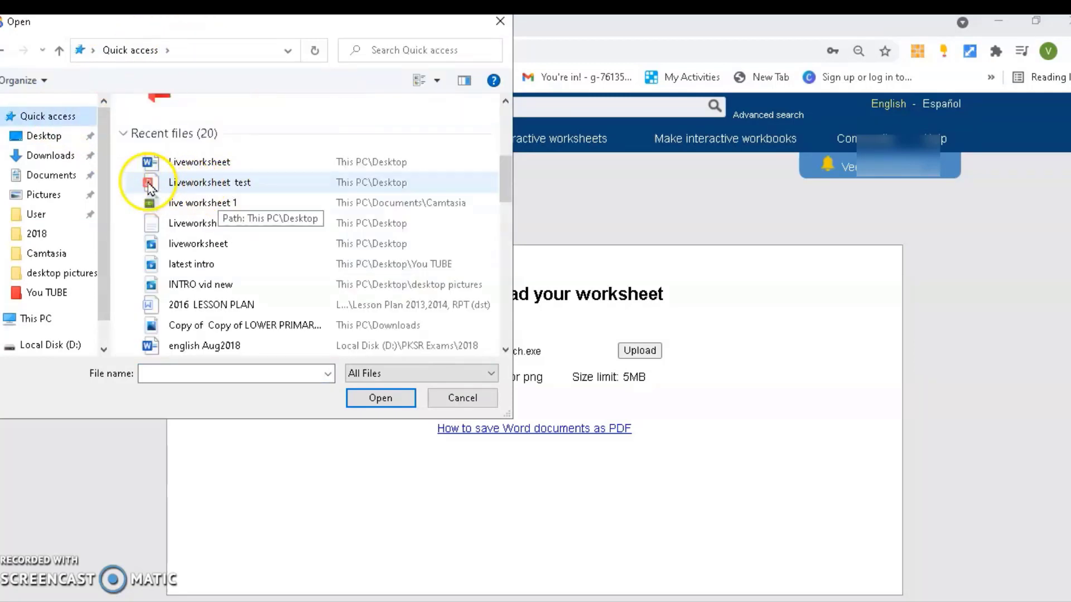
left_click(149, 186)
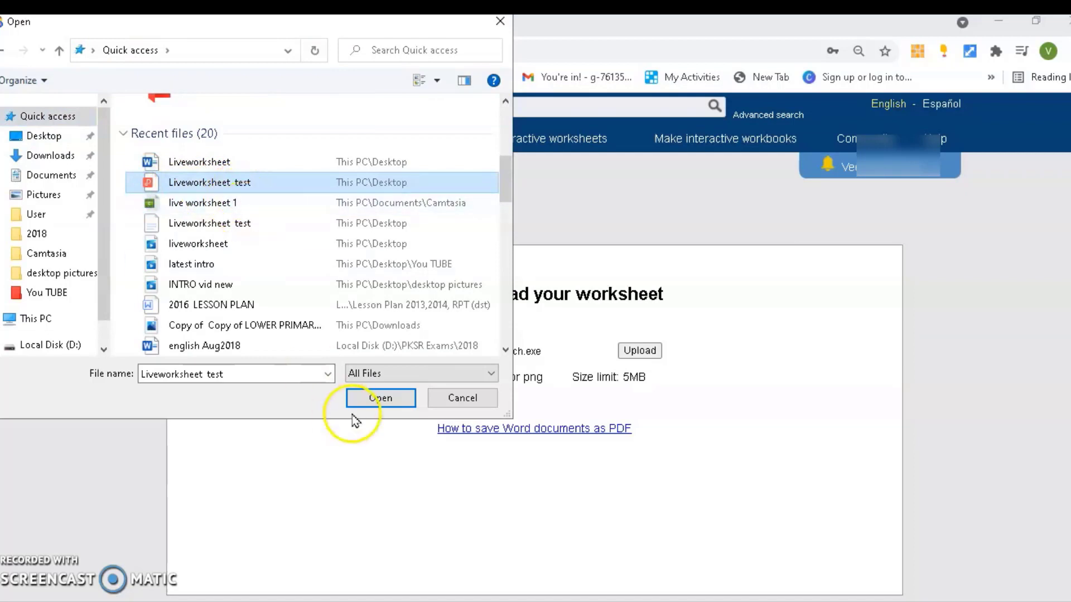
left_click(381, 399)
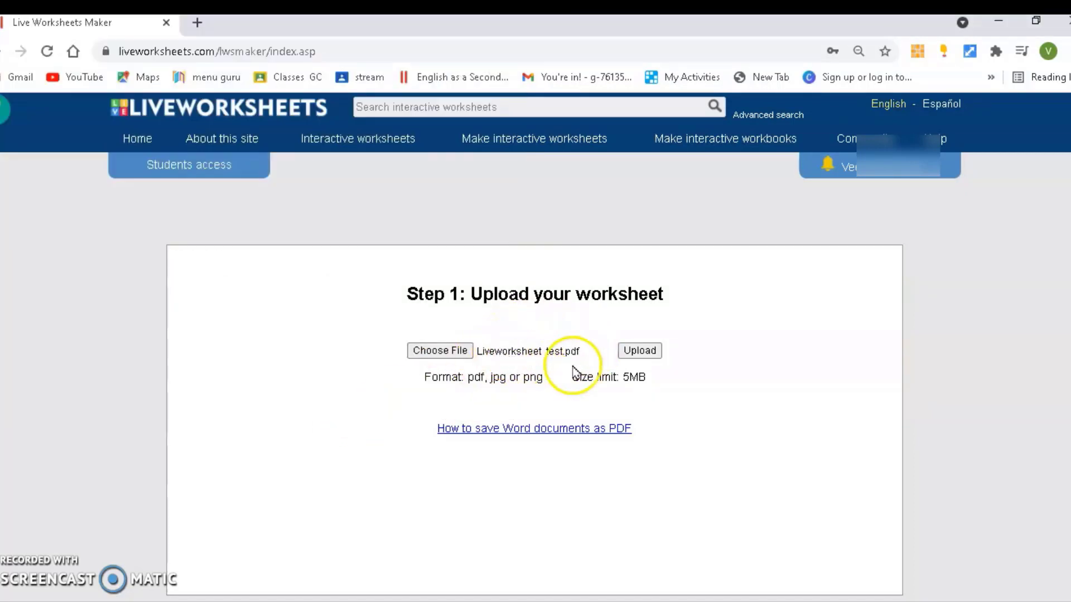
left_click(641, 352)
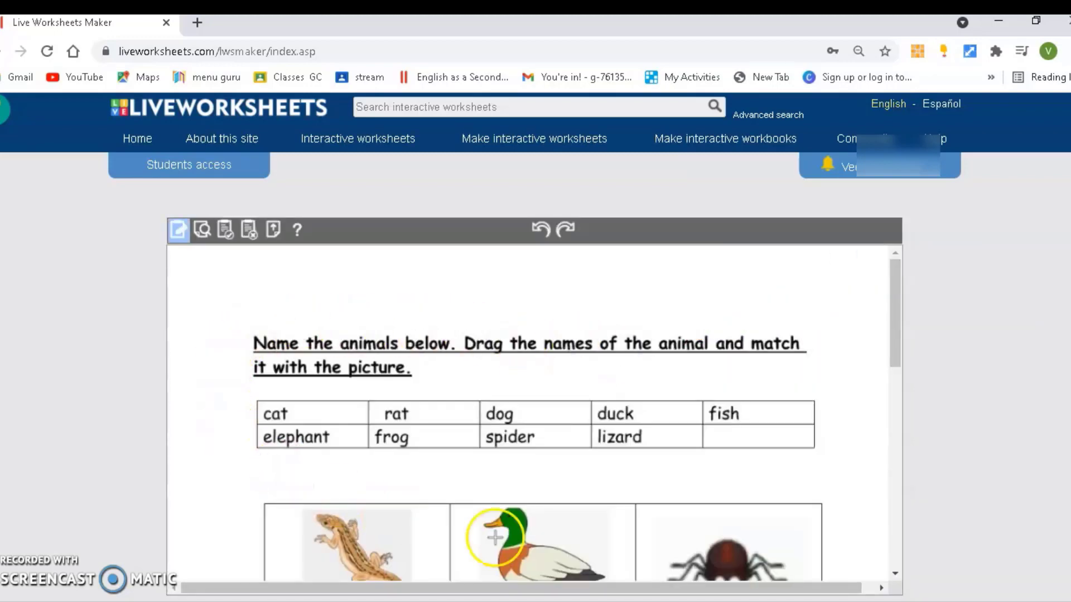
scroll(664, 508, "down", 5)
scroll(497, 535, "down", 7)
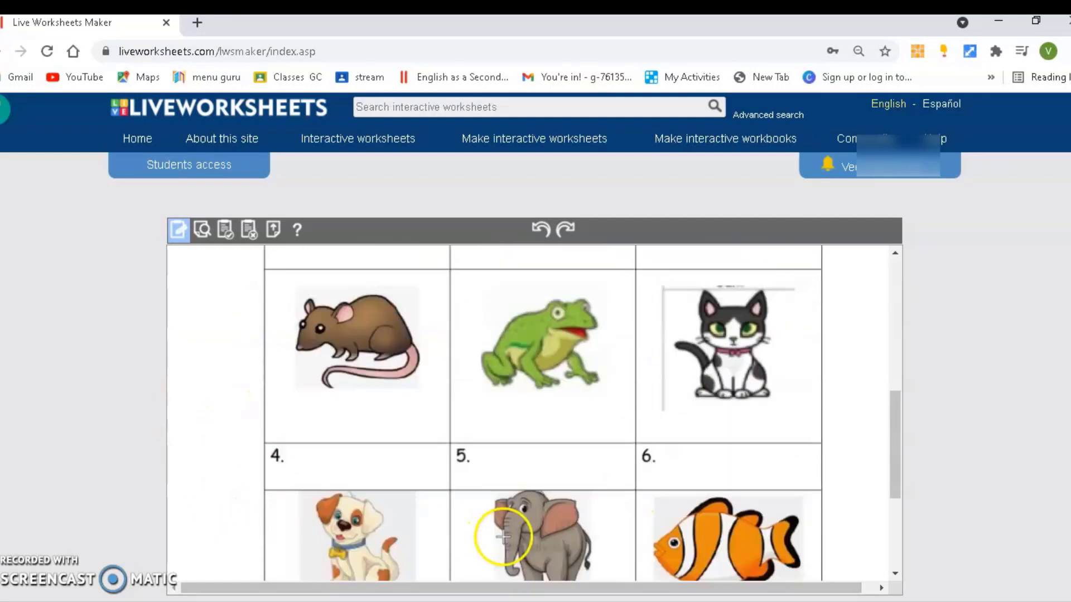
scroll(480, 504, "up", 12)
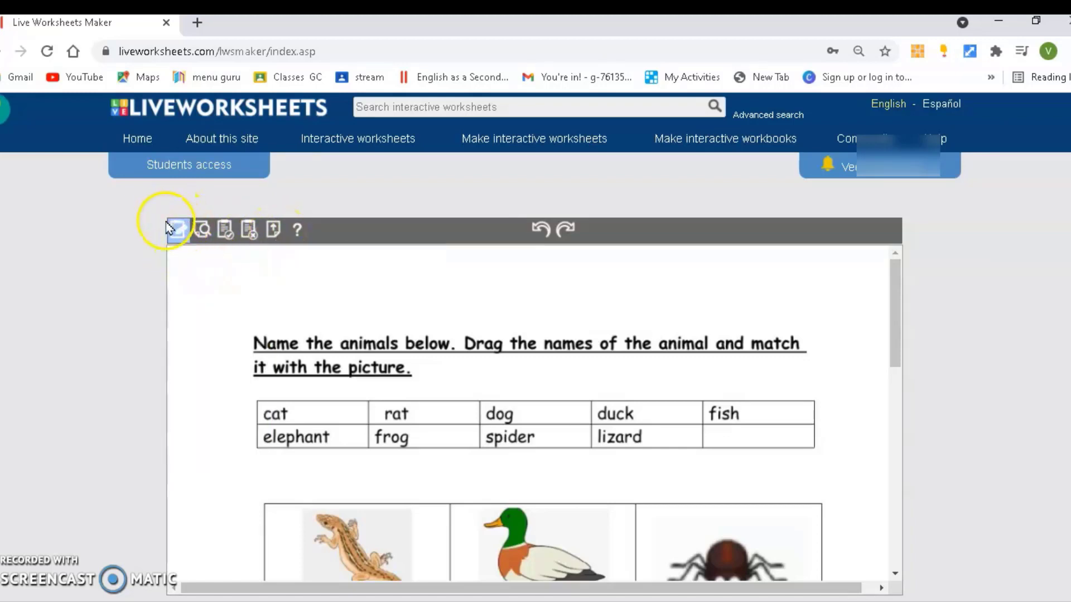
- In worksheet edit mode, draw a field over the word "cat" in the name table and enter drag:1 in it
left_click(176, 241)
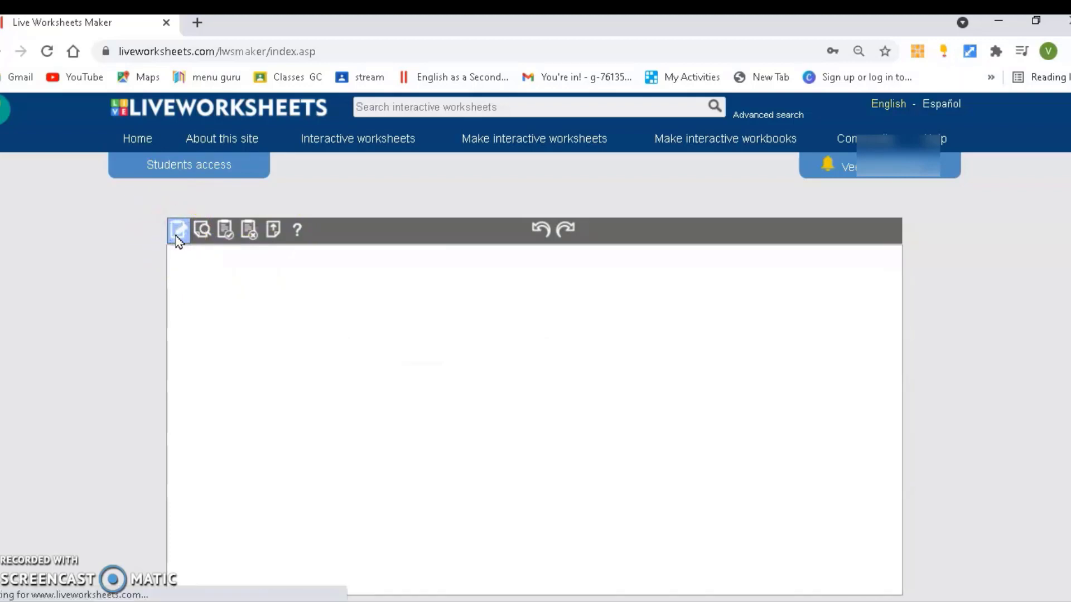
scroll(422, 427, "down", 3)
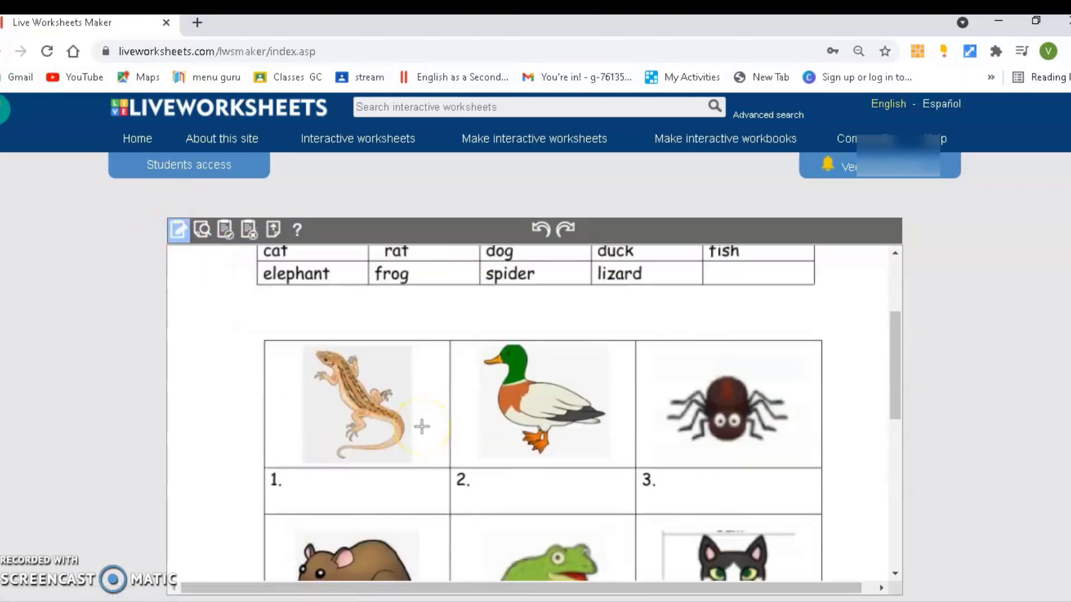
scroll(422, 427, "up", 3)
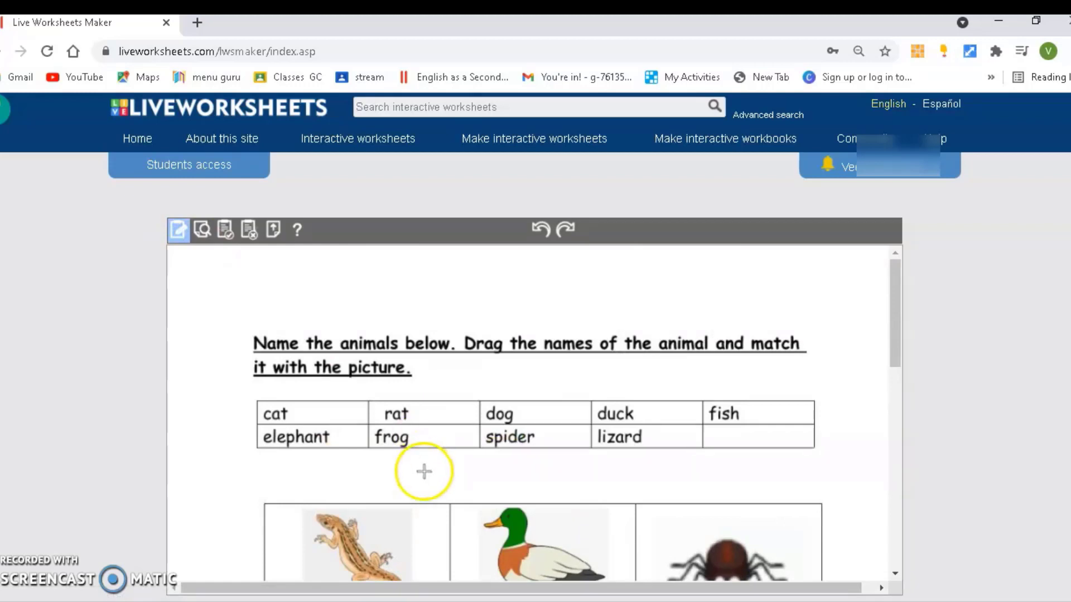
scroll(429, 483, "down", 1)
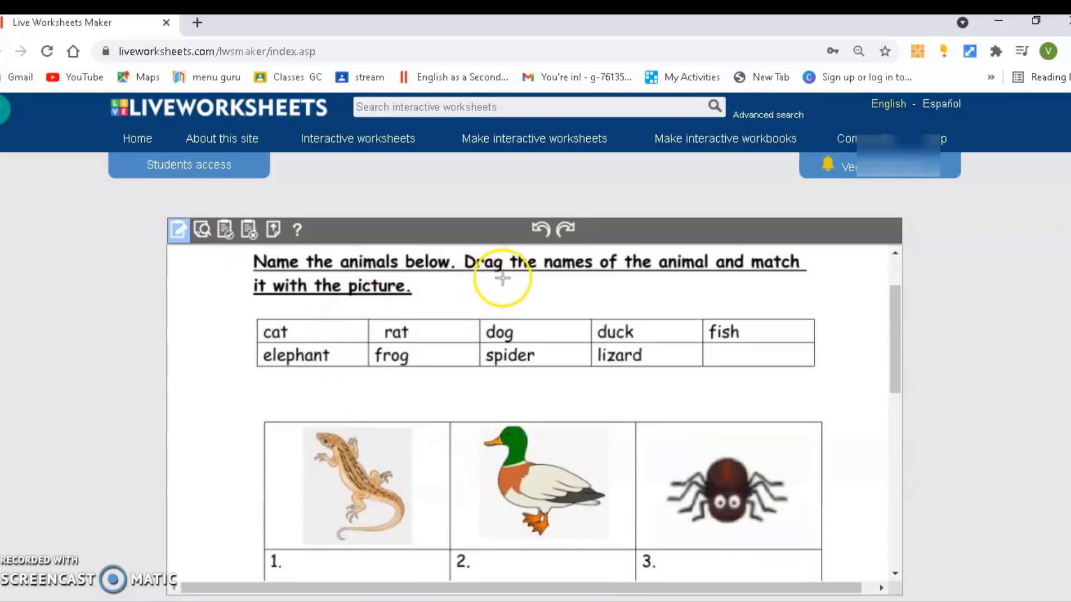
scroll(391, 480, "down", 1)
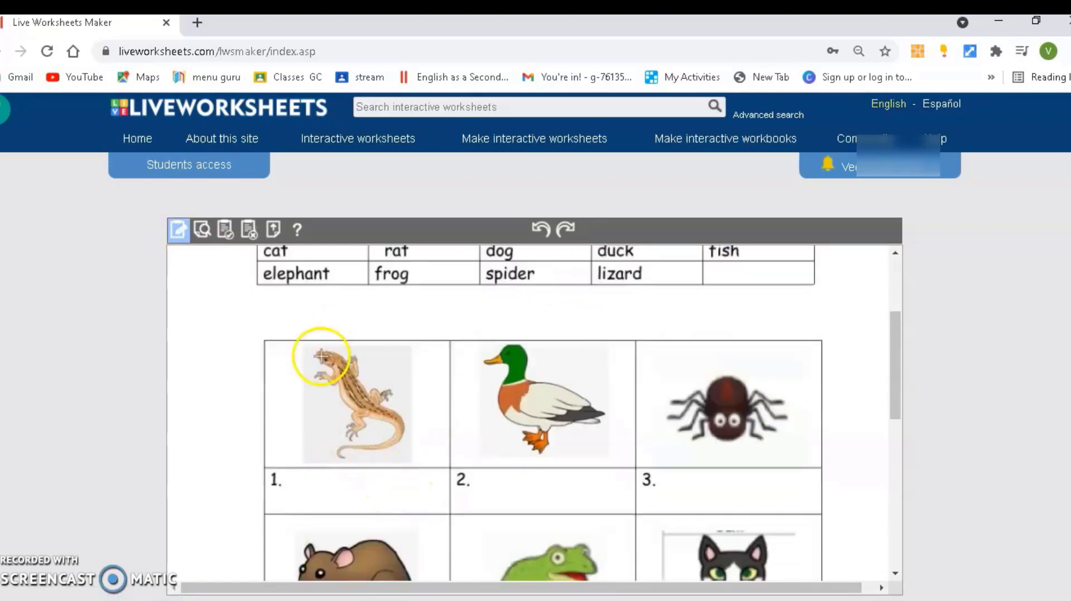
scroll(318, 357, "up", 1)
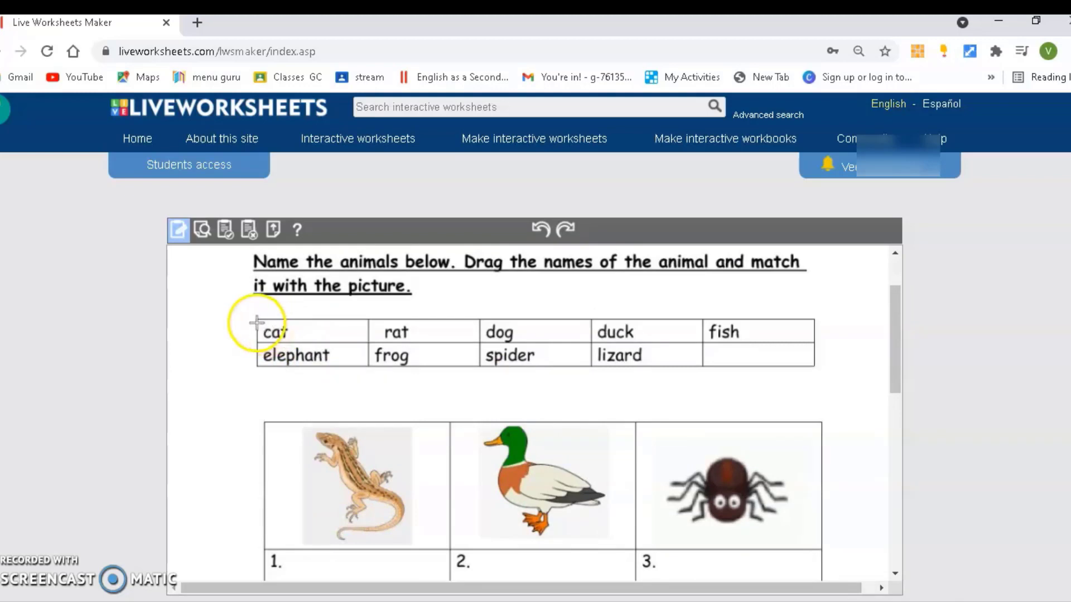
left_click_drag(257, 322, 369, 347)
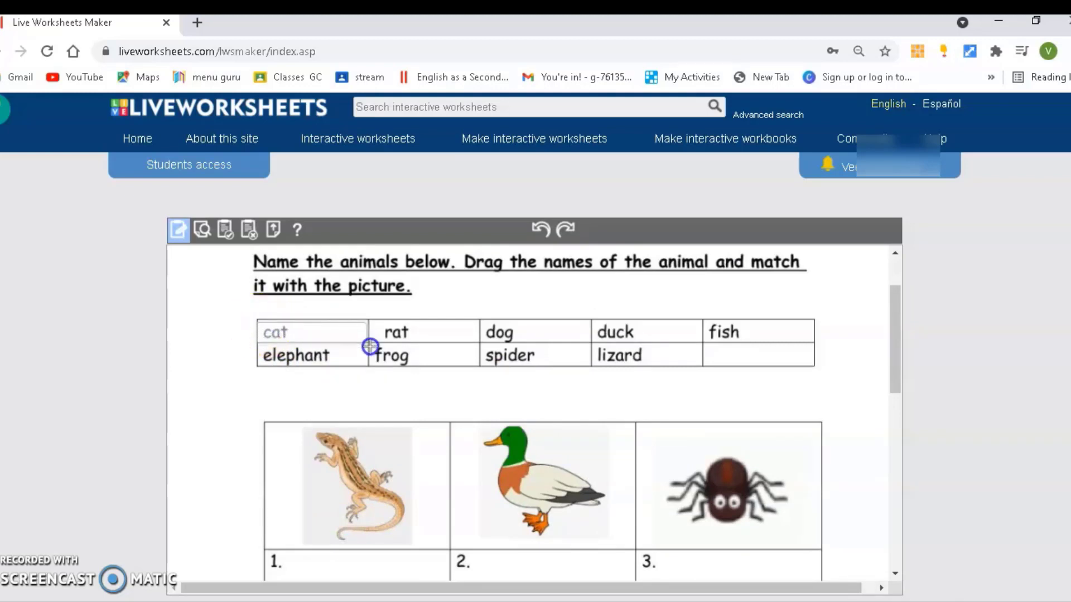
left_click(266, 330)
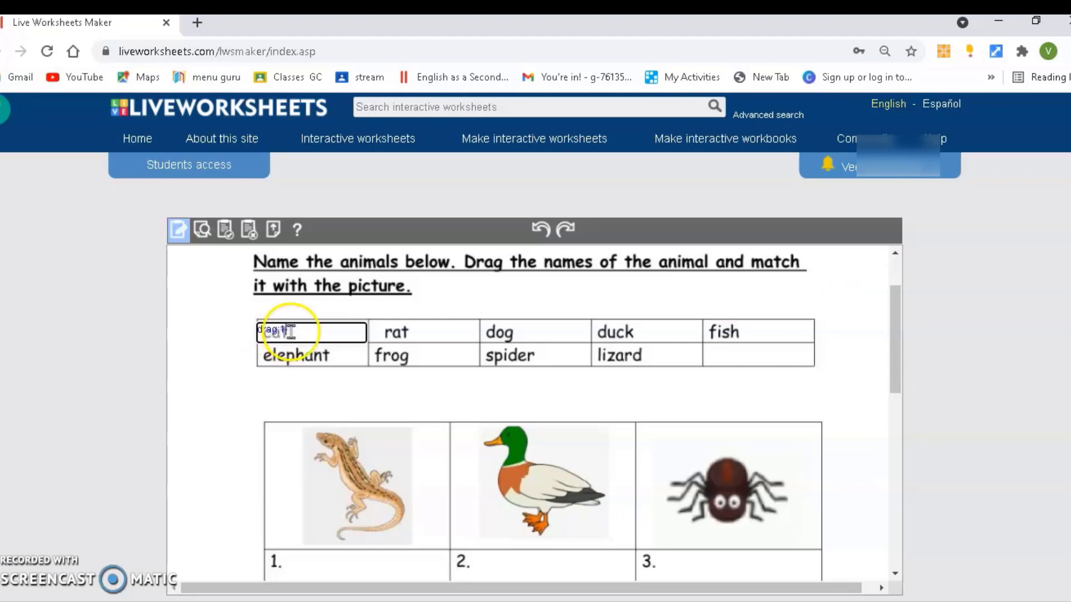
- Draw a matching field over answer box 6 under the cat picture and enter drop:1 in it
scroll(346, 357, "down", 5)
scroll(346, 359, "up", 1)
scroll(346, 357, "up", 4)
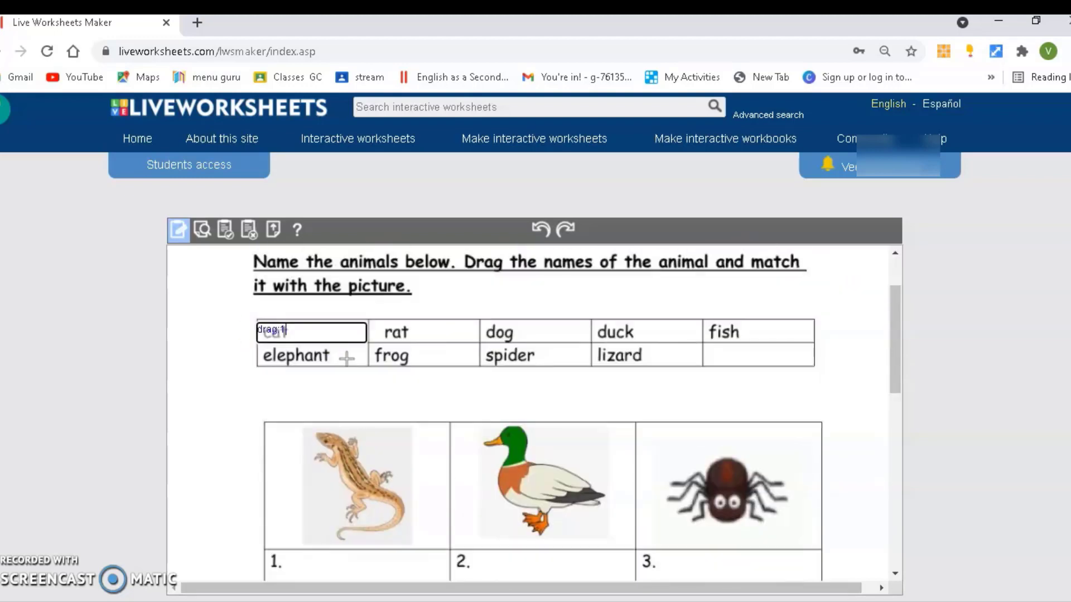
scroll(550, 352, "down", 9)
scroll(616, 396, "up", 3)
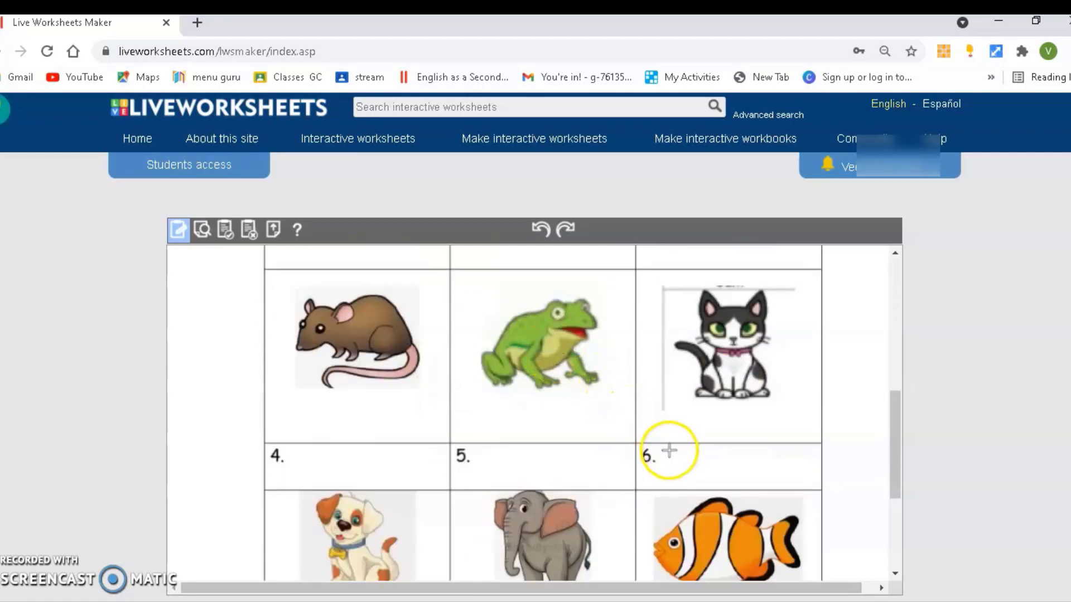
left_click_drag(636, 448, 807, 487)
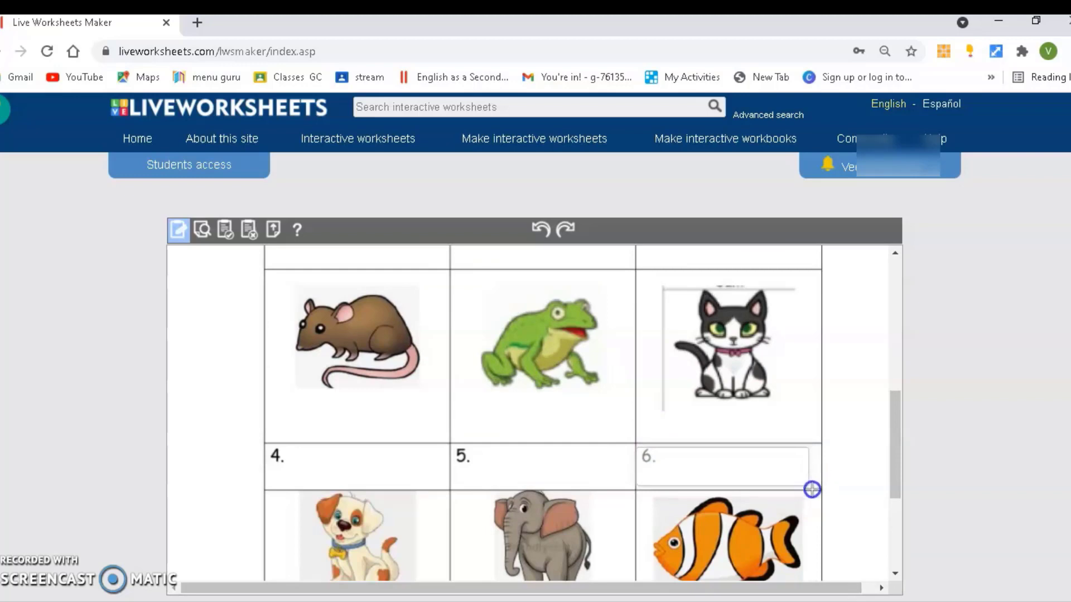
left_click(651, 449)
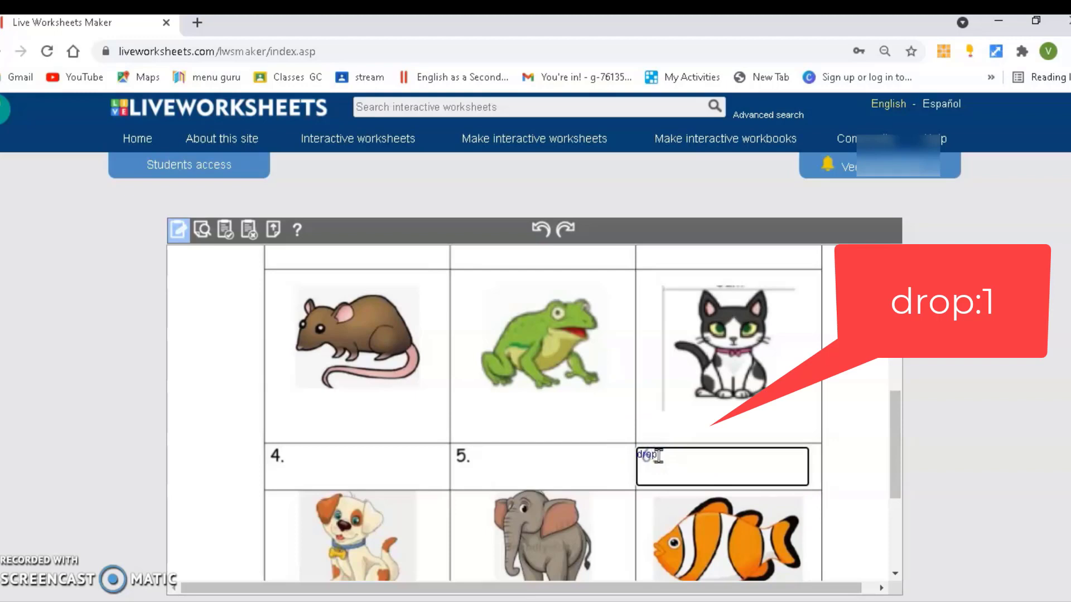
scroll(658, 455, "up", 7)
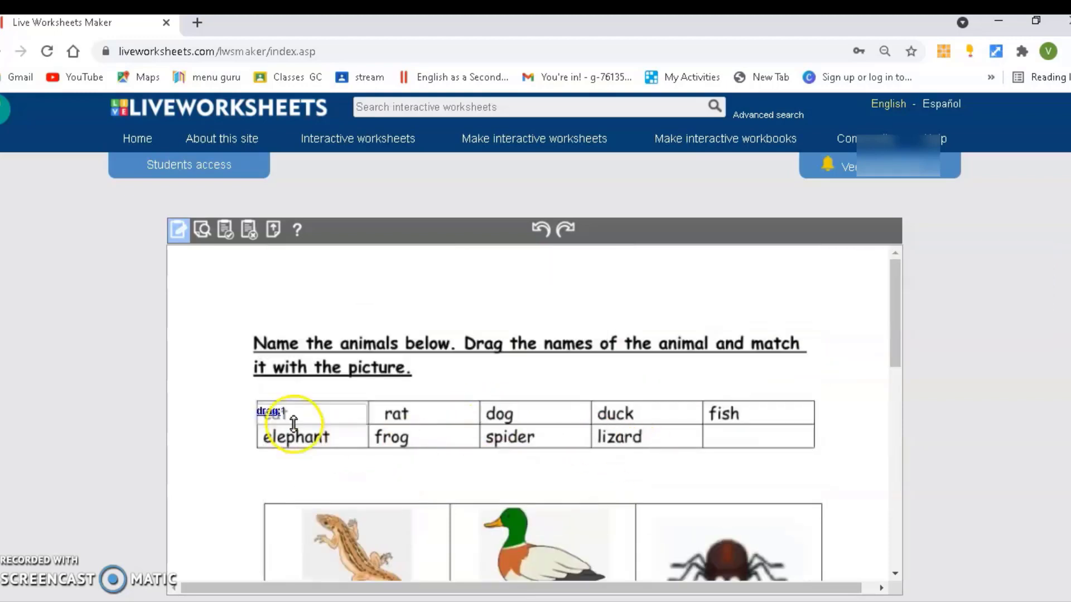
scroll(275, 318, "down", 3)
scroll(335, 335, "down", 4)
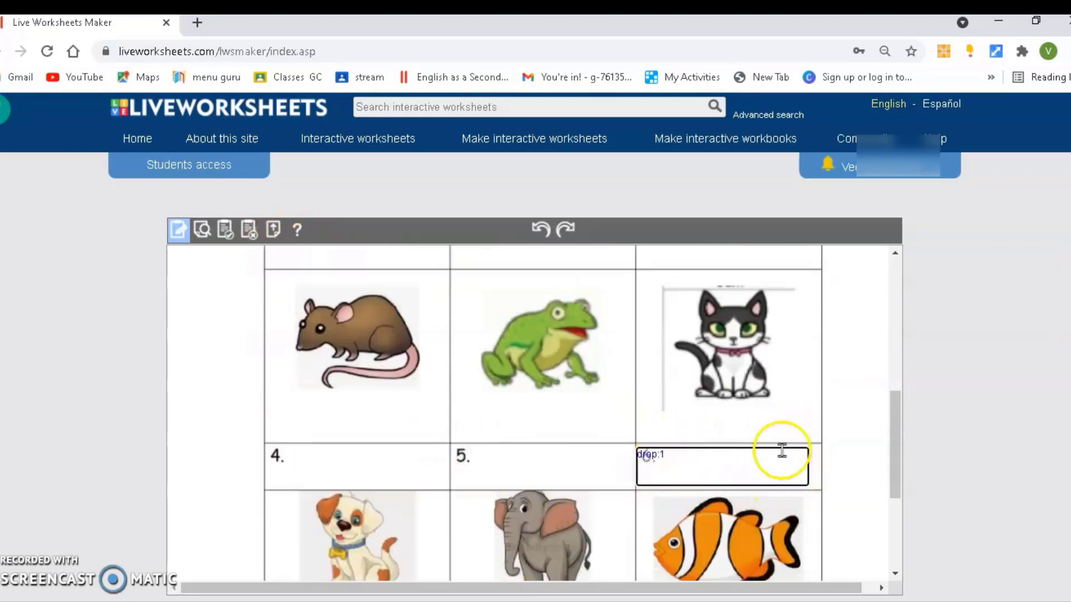
- Draw a field over the word "rat" in the name table and enter drag:2 in it
scroll(743, 469, "up", 5)
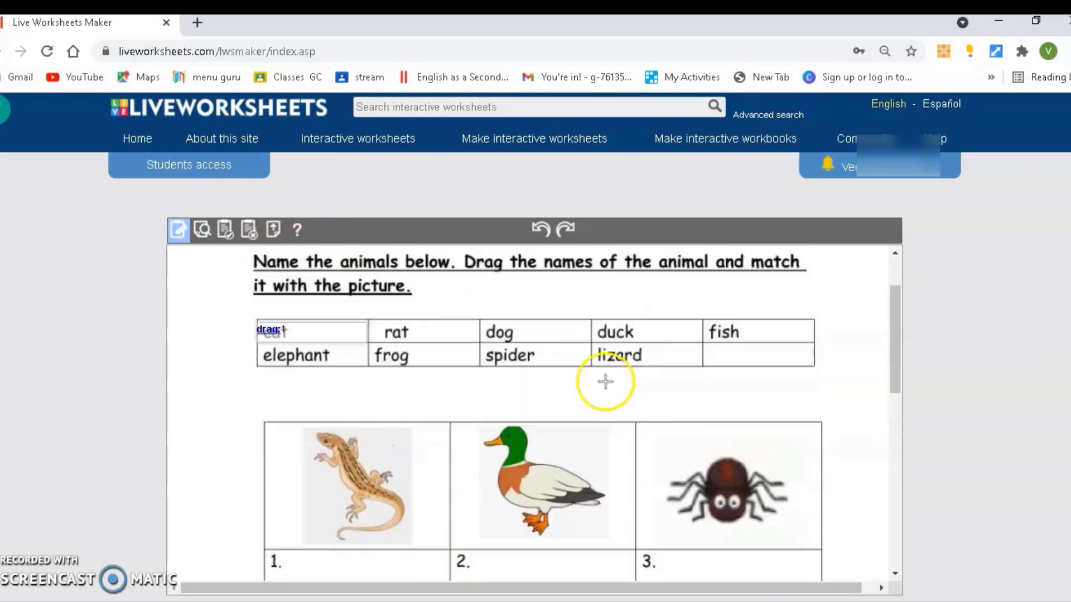
left_click_drag(373, 321, 479, 348)
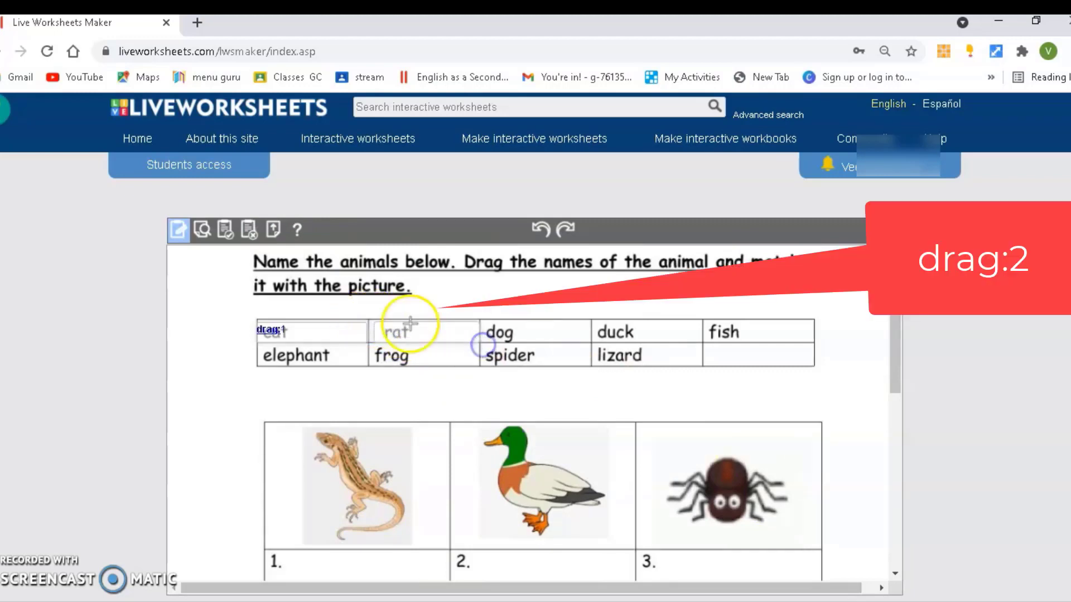
left_click(382, 328)
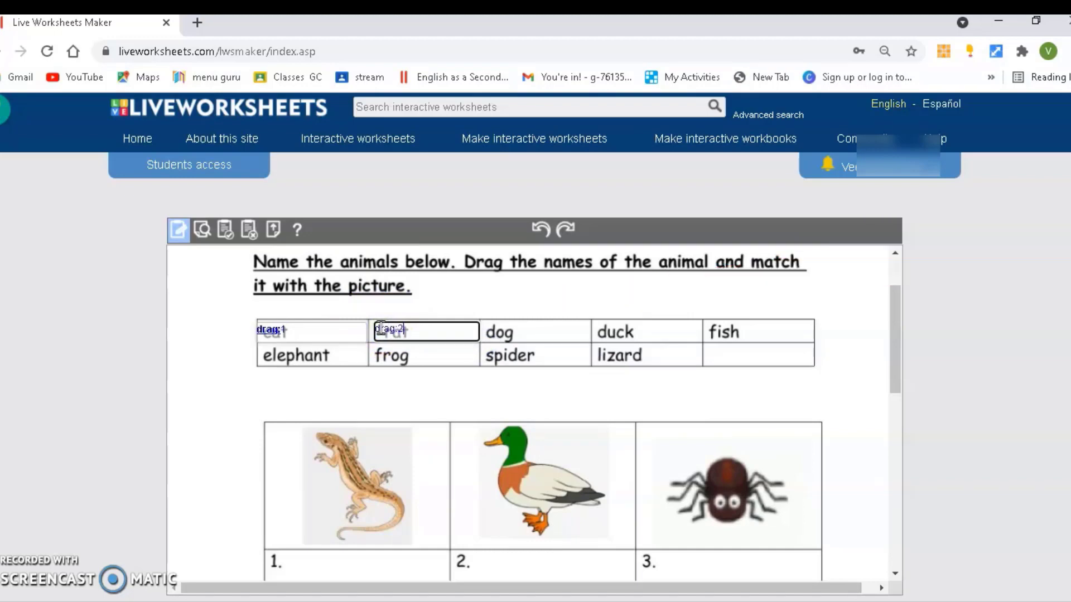
- Draw a field over answer box 4 under the rat picture and enter drop:2 in it
scroll(381, 328, "down", 4)
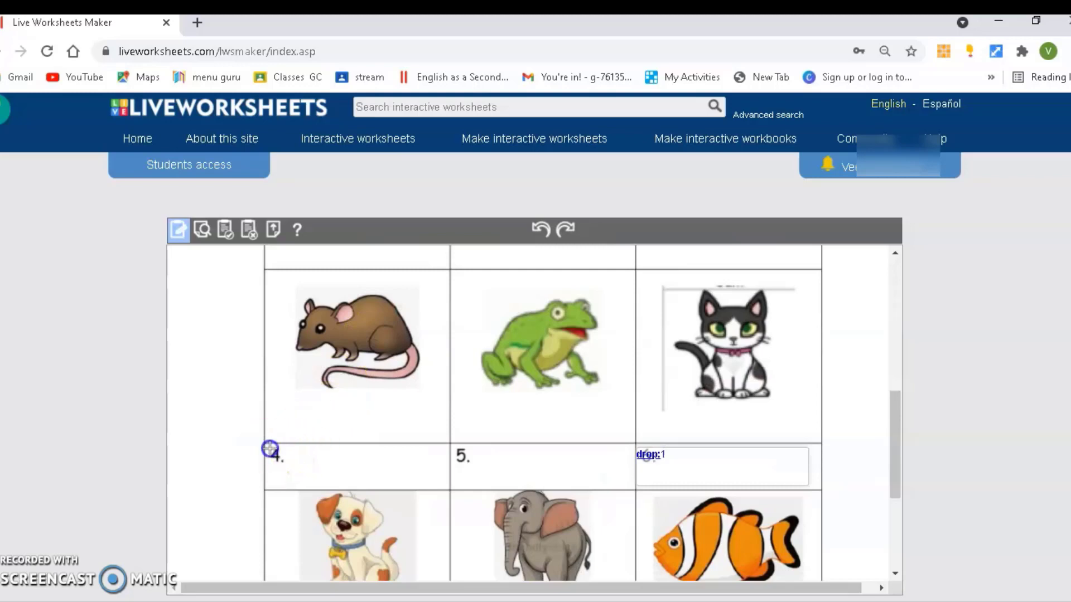
left_click_drag(270, 447, 439, 493)
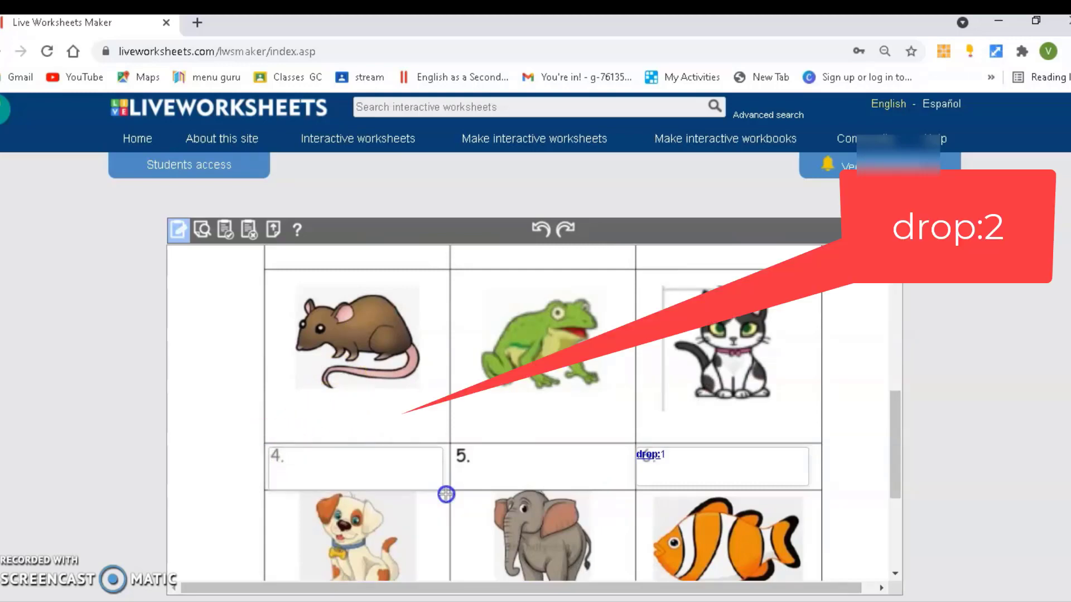
left_click(316, 463)
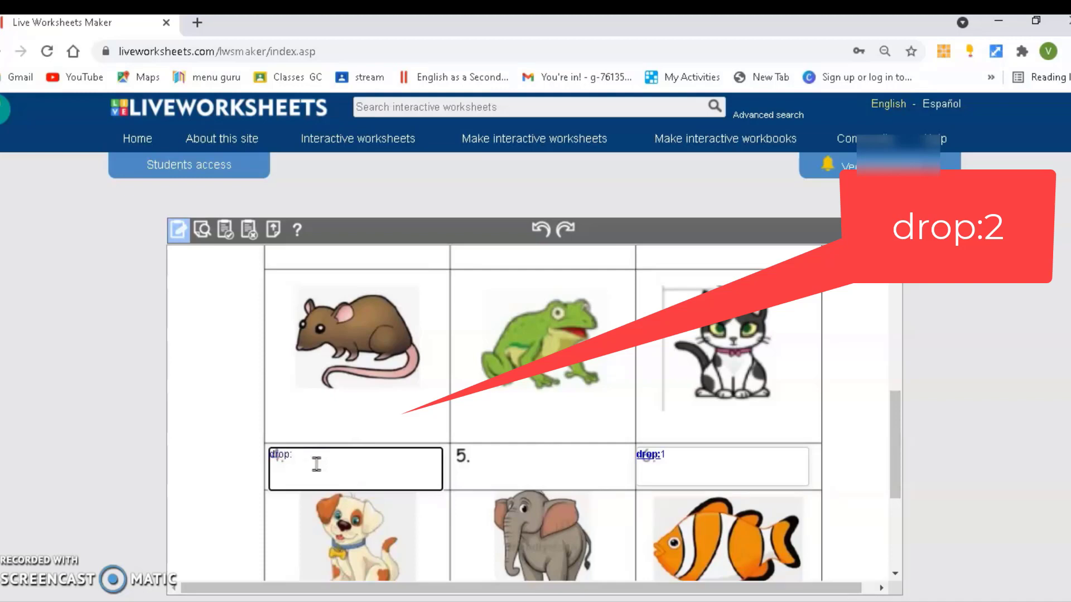
- Draw a field over the word "dog" in the name table and enter drag:3 in it
scroll(316, 464, "up", 4)
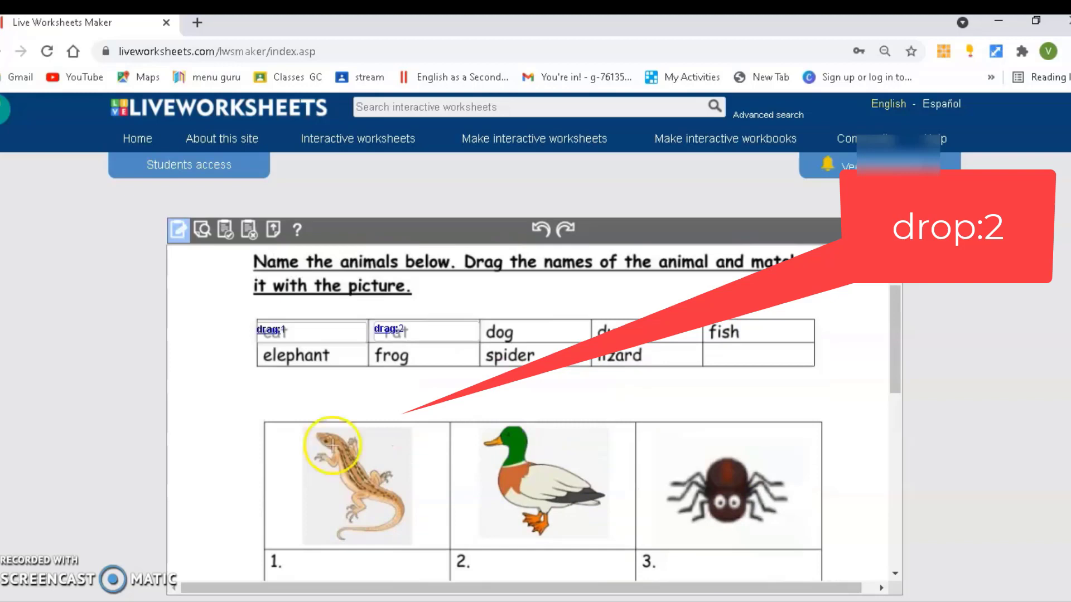
left_click_drag(481, 322, 590, 345)
left_click(491, 330)
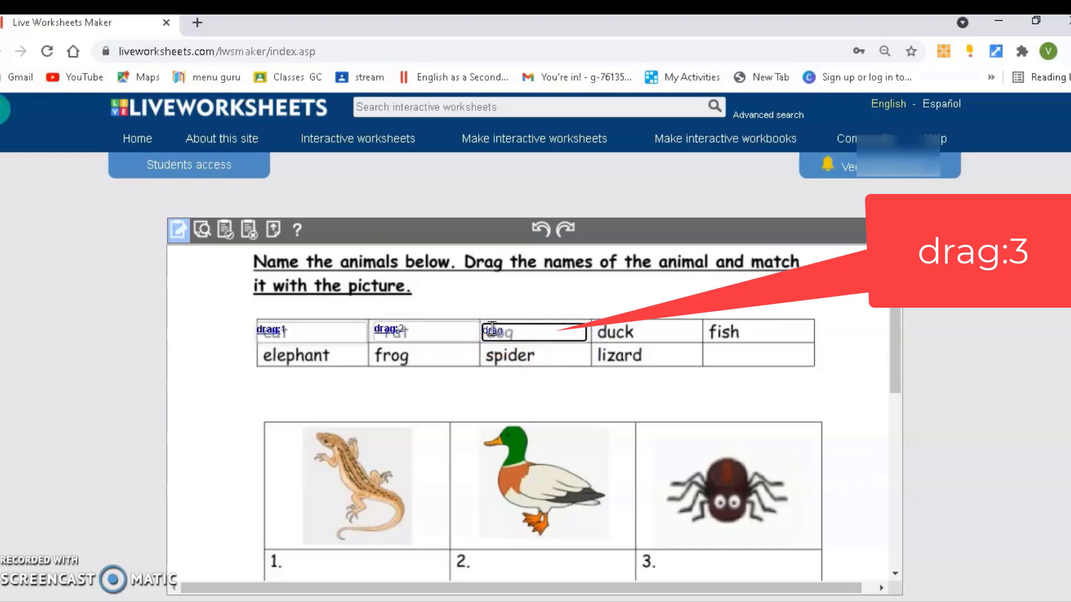
type("drag:3")
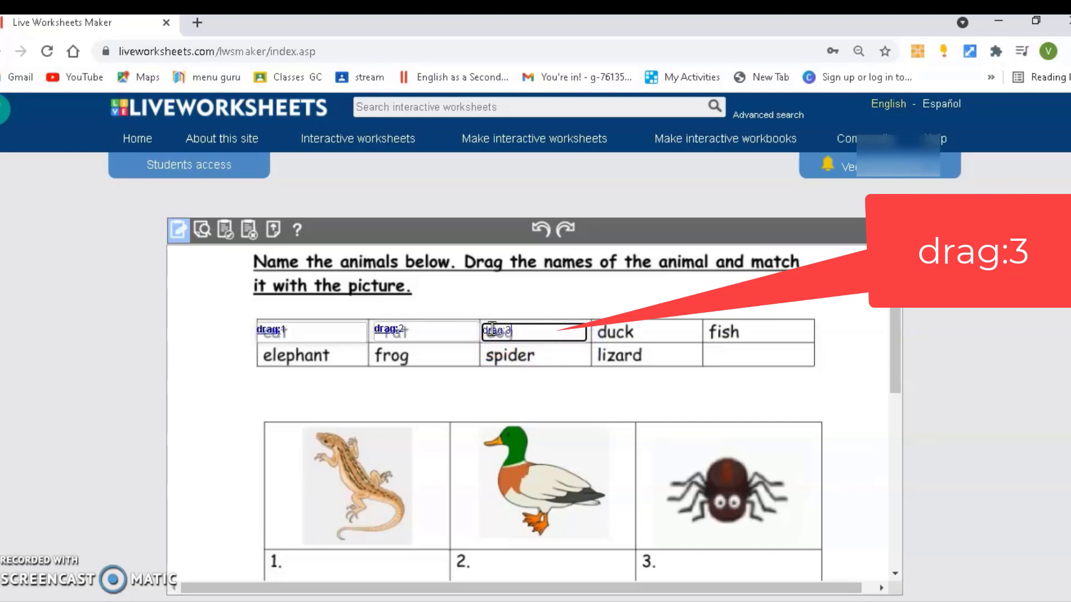
- Draw a field over answer box 7 under the dog picture and enter drop:3 in it
scroll(495, 340, "down", 2)
scroll(497, 343, "up", 2)
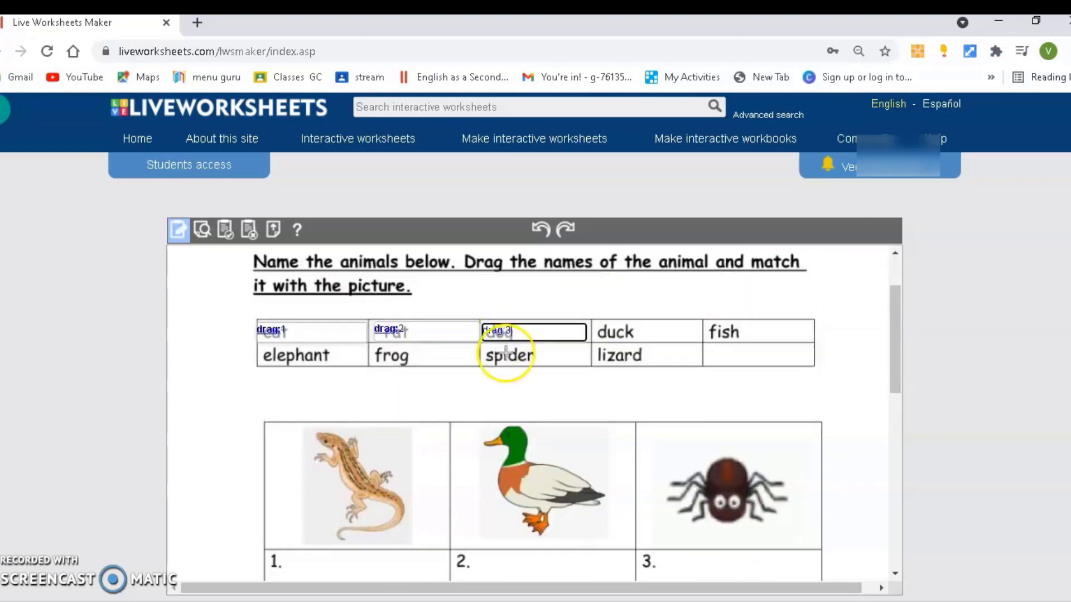
scroll(513, 355, "down", 6)
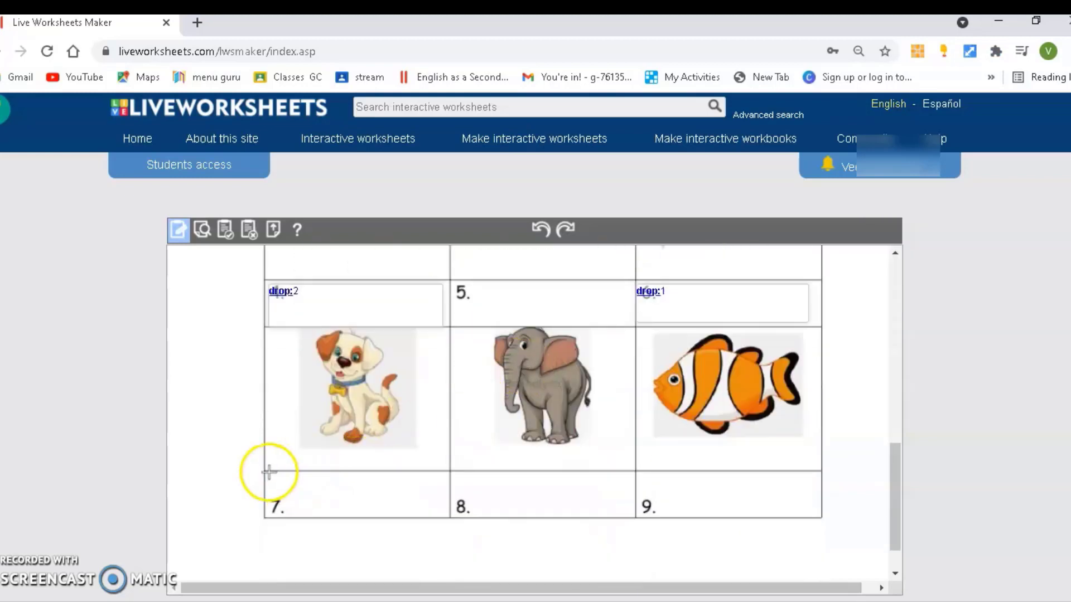
left_click_drag(269, 473, 452, 517)
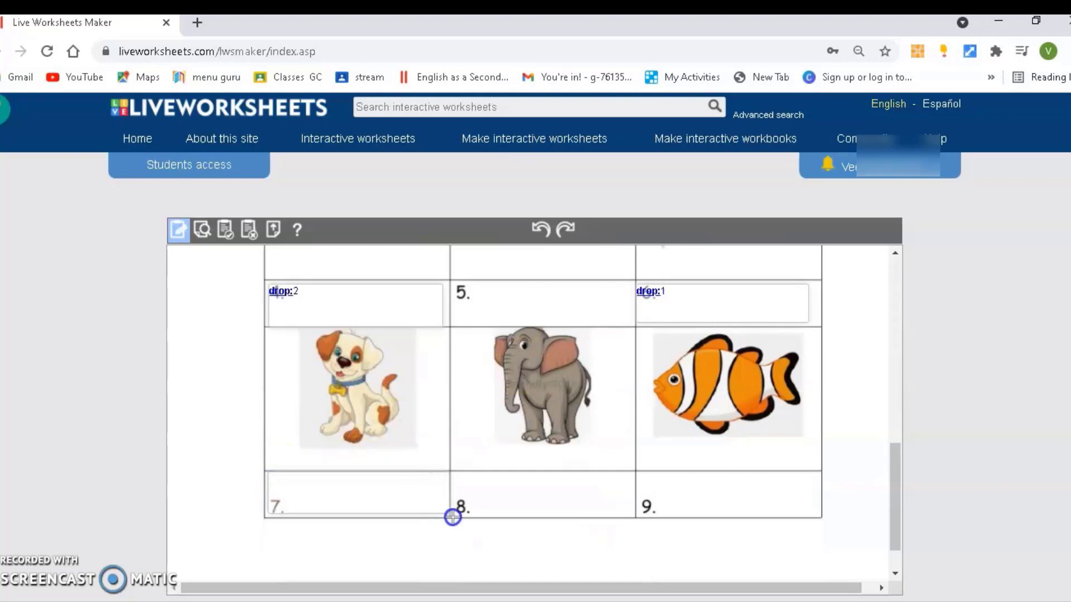
left_click(294, 480)
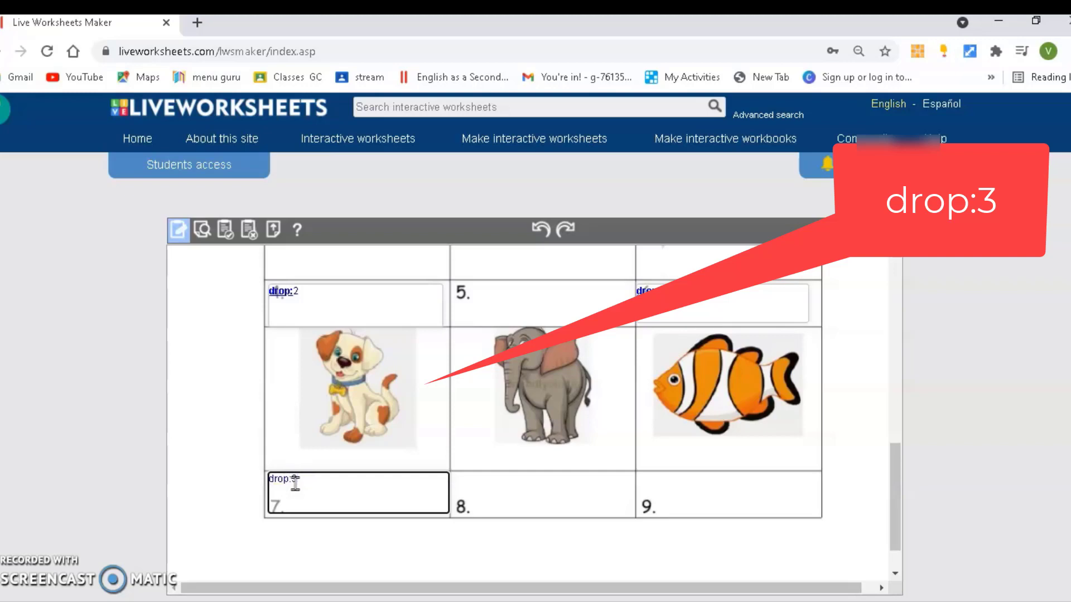
- Draw a field over the word "duck" in the name table and enter drag:4 in it
scroll(295, 484, "up", 10)
left_click(463, 426)
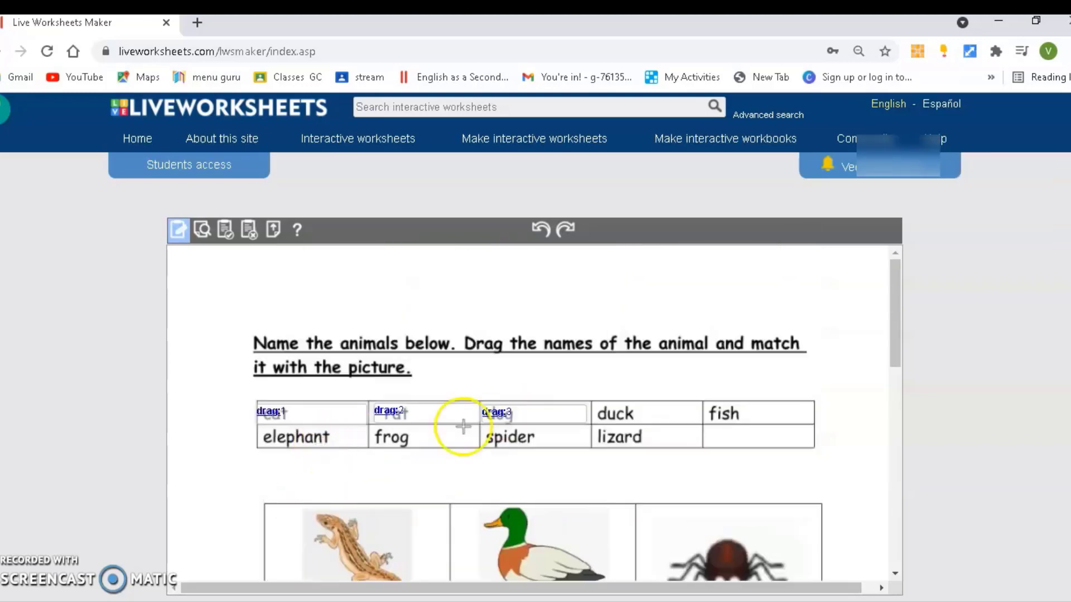
left_click_drag(594, 405, 689, 422)
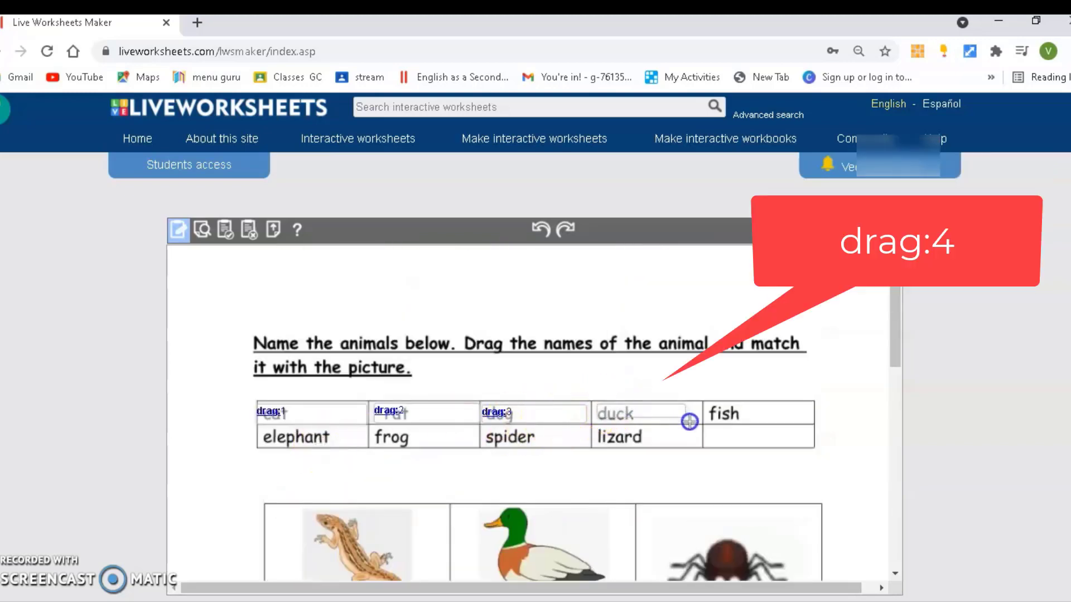
left_click(605, 412)
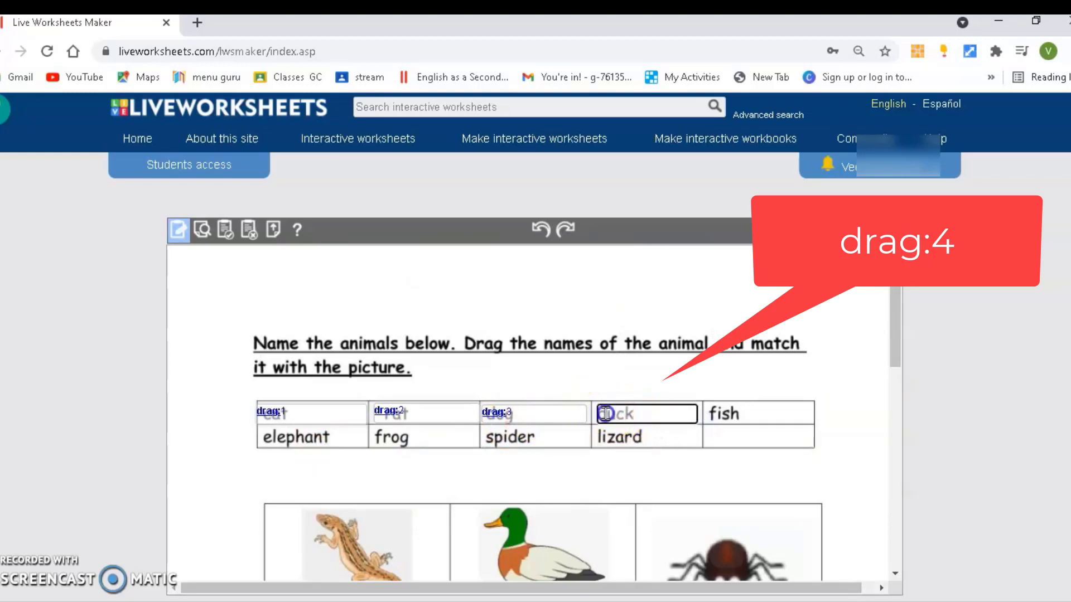
type("drag:4")
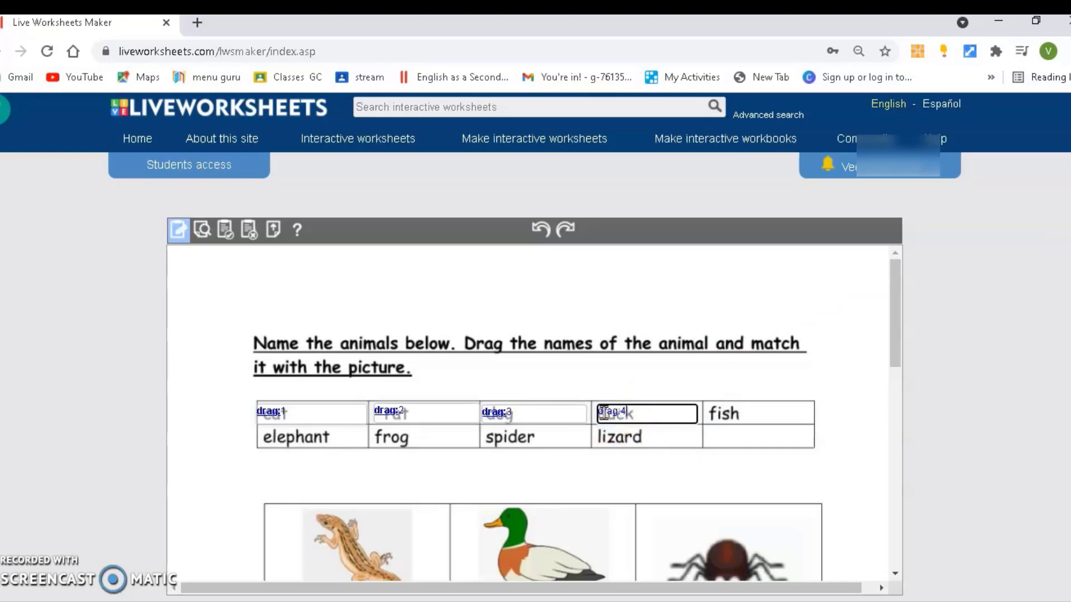
- Draw a field over answer box 2 under the duck picture and enter drop:4 in it
scroll(604, 413, "down", 3)
scroll(603, 413, "up", 2)
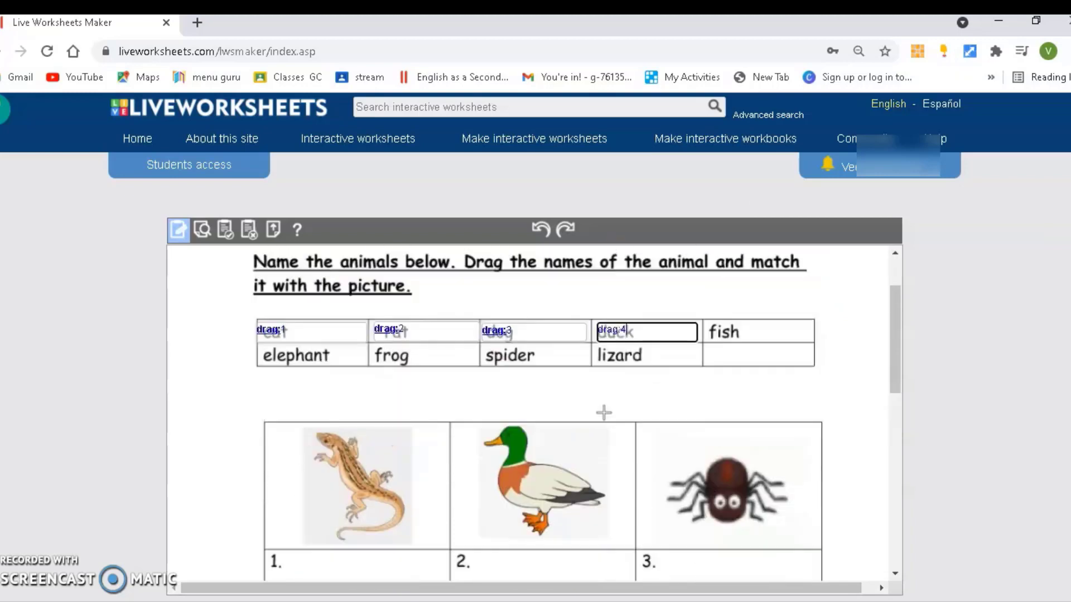
scroll(604, 413, "down", 3)
left_click(467, 307)
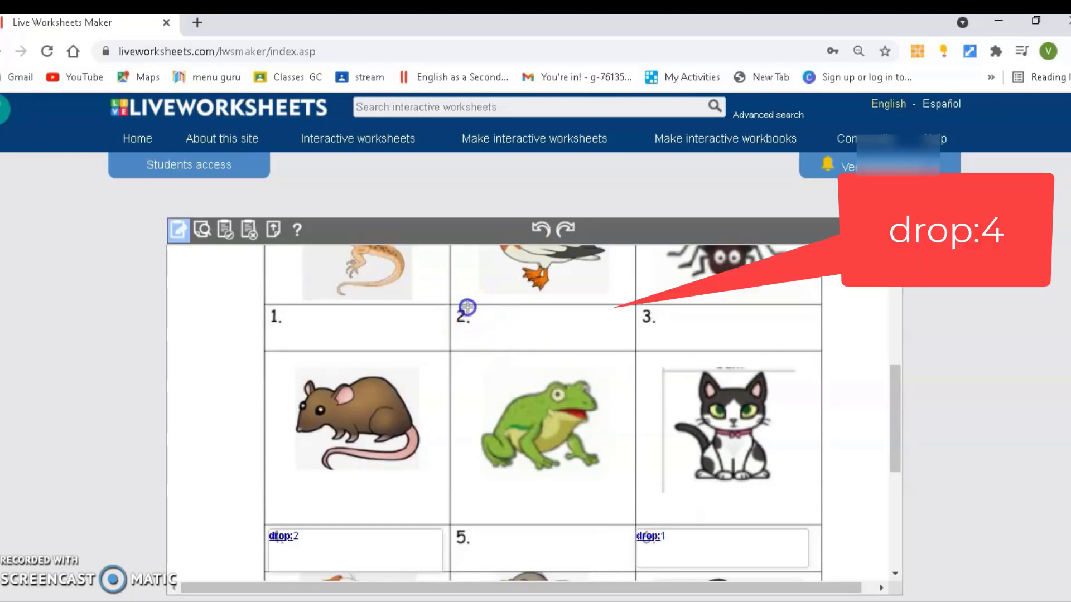
left_click_drag(467, 307, 634, 359)
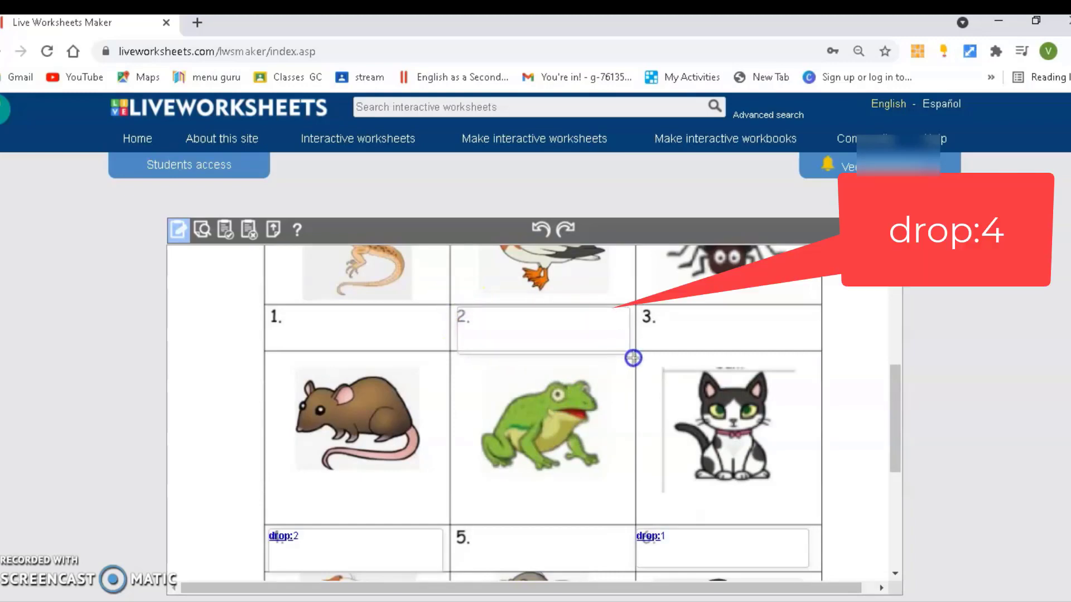
left_click(481, 307)
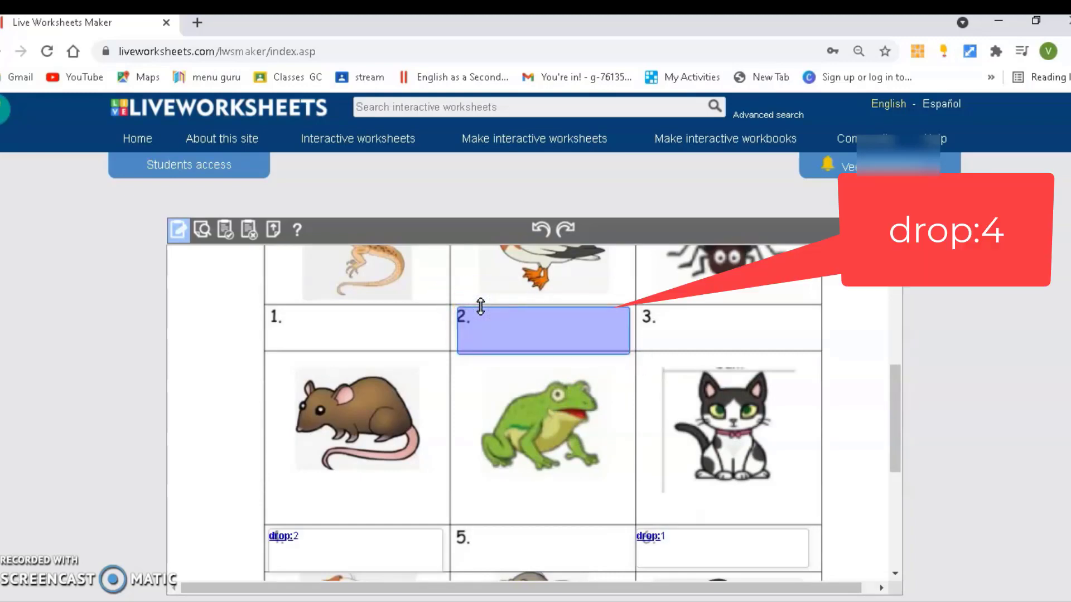
left_click(480, 310)
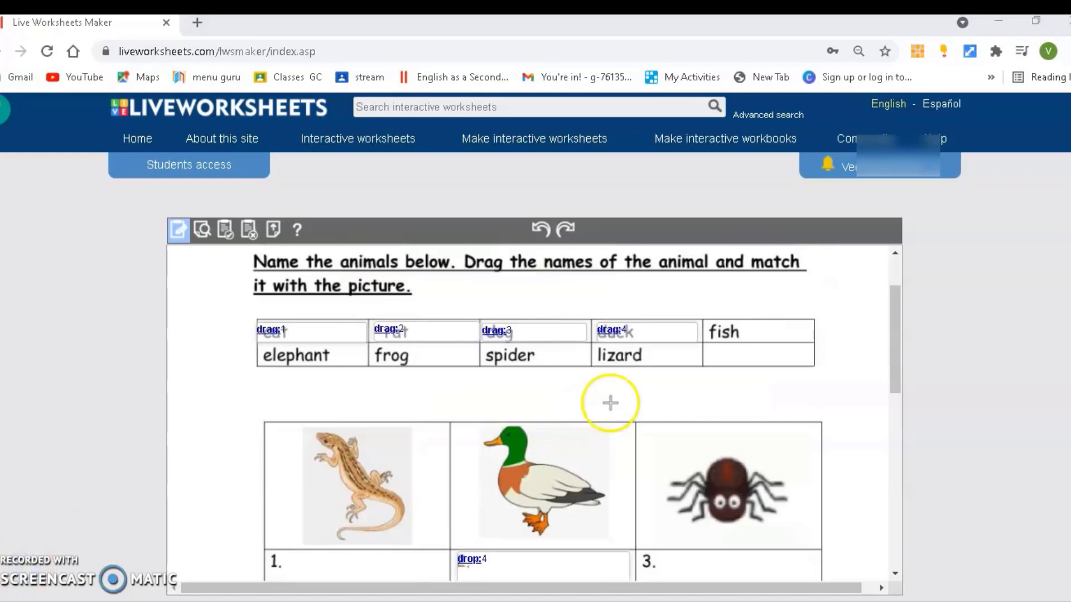
- Draw a field over the word "fish" with drag:5 and one over answer box 9 under the fish picture with drop:5
left_click(708, 325)
mouse_move(808, 344)
left_mouse_down()
mouse_move(744, 346)
mouse_move(709, 324)
left_mouse_up()
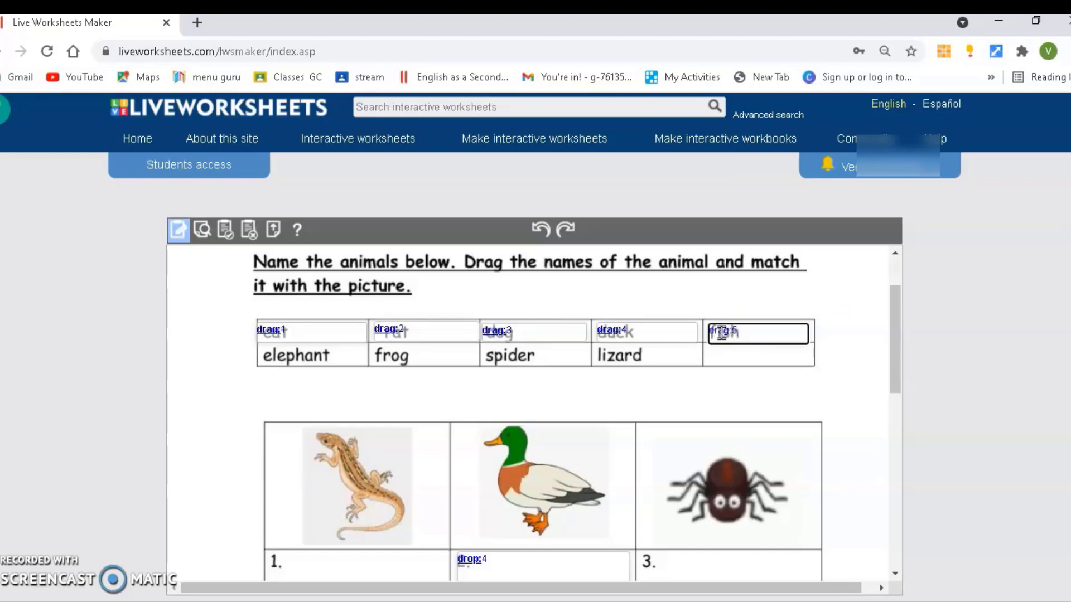
scroll(777, 383, "down", 9)
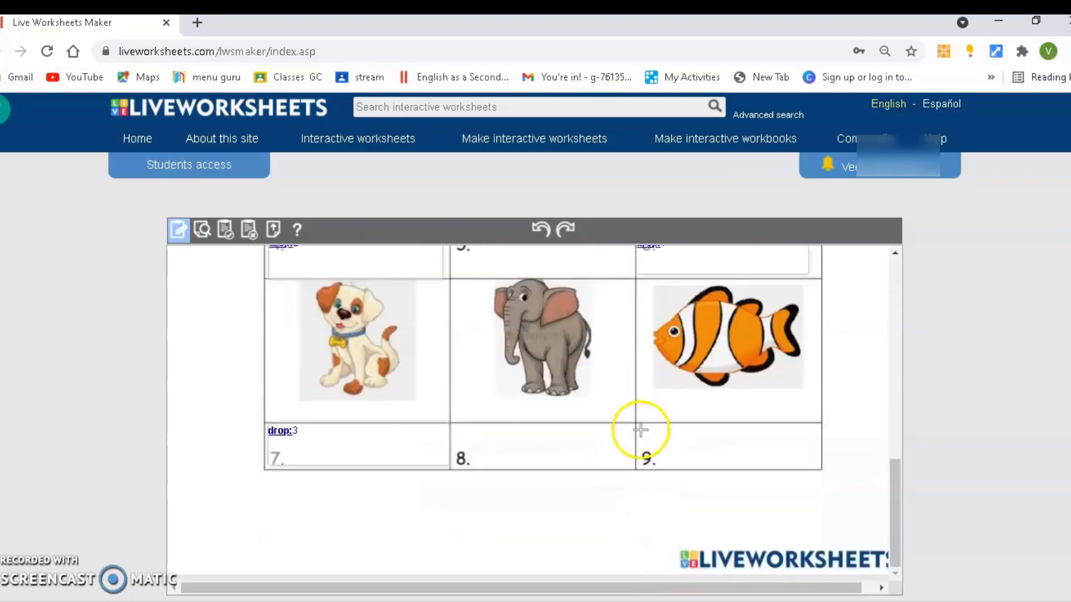
mouse_move(640, 430)
left_mouse_down()
mouse_move(801, 440)
mouse_move(824, 472)
left_mouse_up()
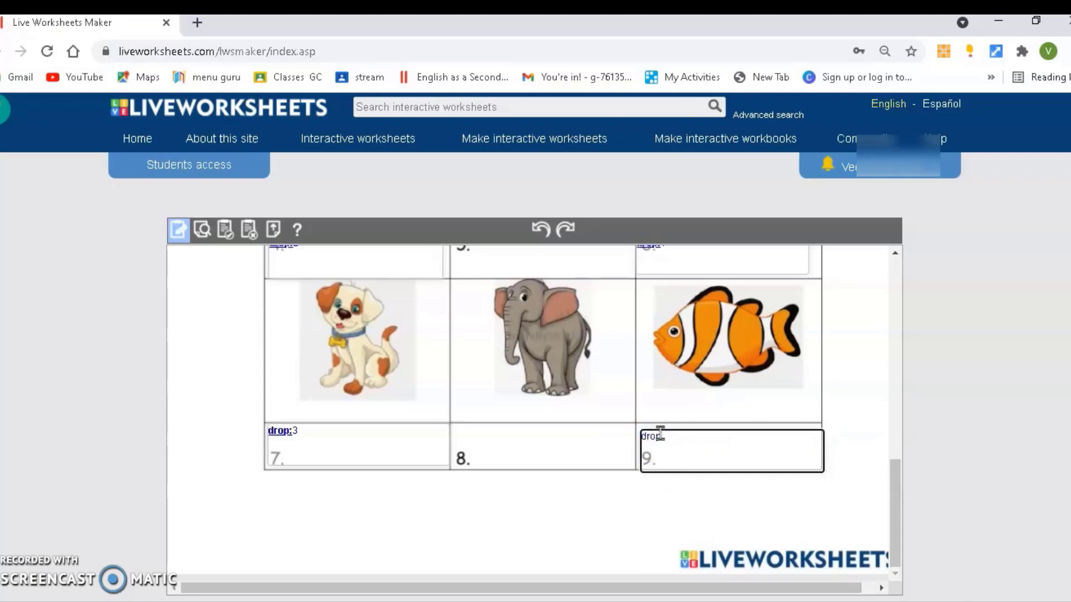
- Draw a field over the word "elephant" in the name table and enter drag:6 in it
scroll(658, 430, "up", 9)
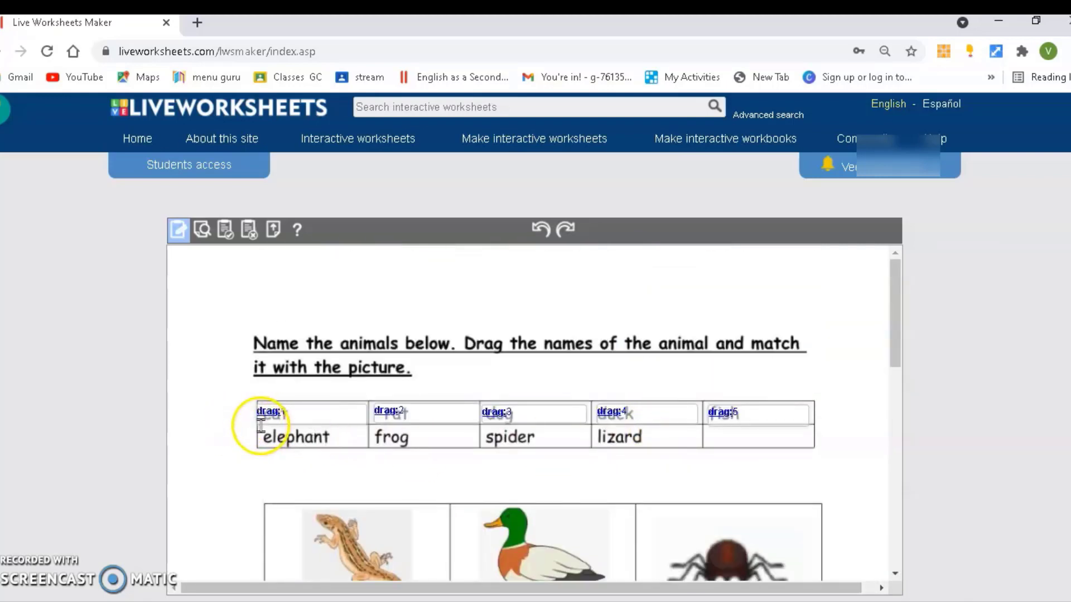
left_click(260, 423)
left_click_drag(260, 429, 370, 450)
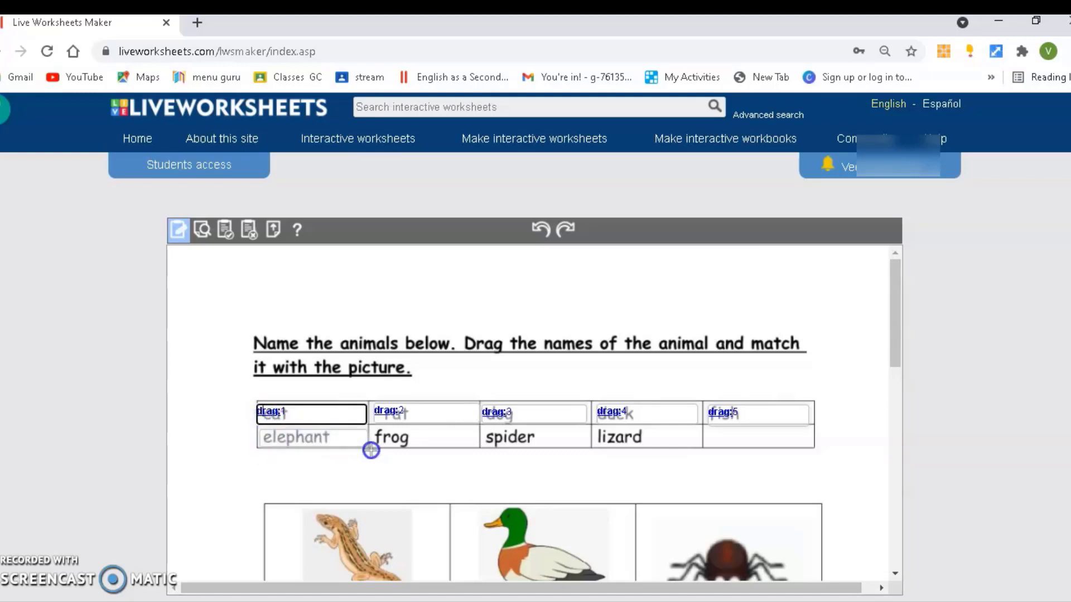
left_click(278, 438)
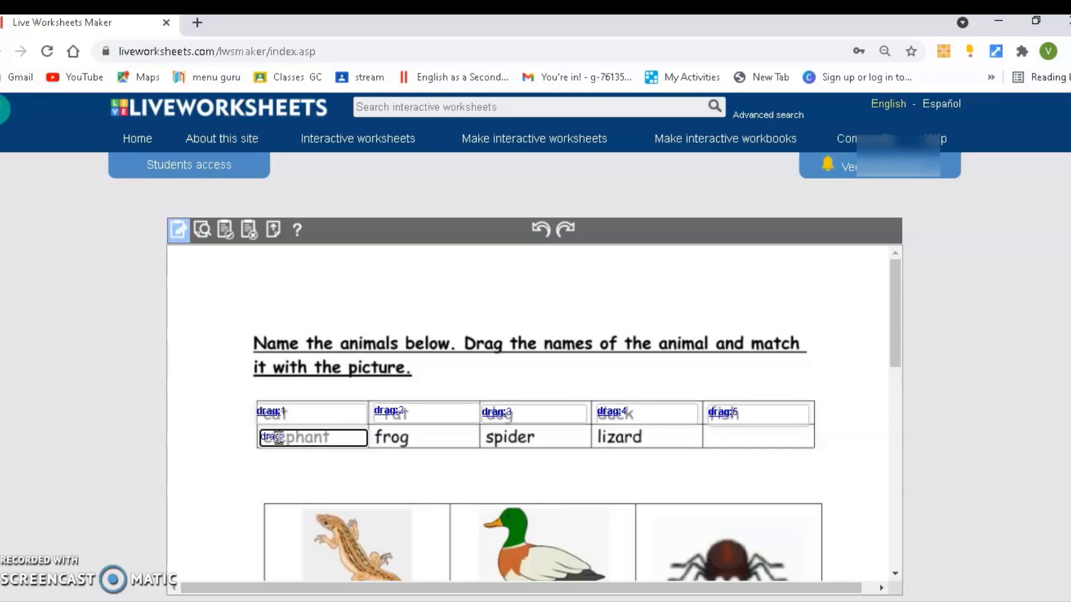
- Draw a field over answer box 8 under the elephant picture and enter drop:6 in it
scroll(329, 480, "down", 7)
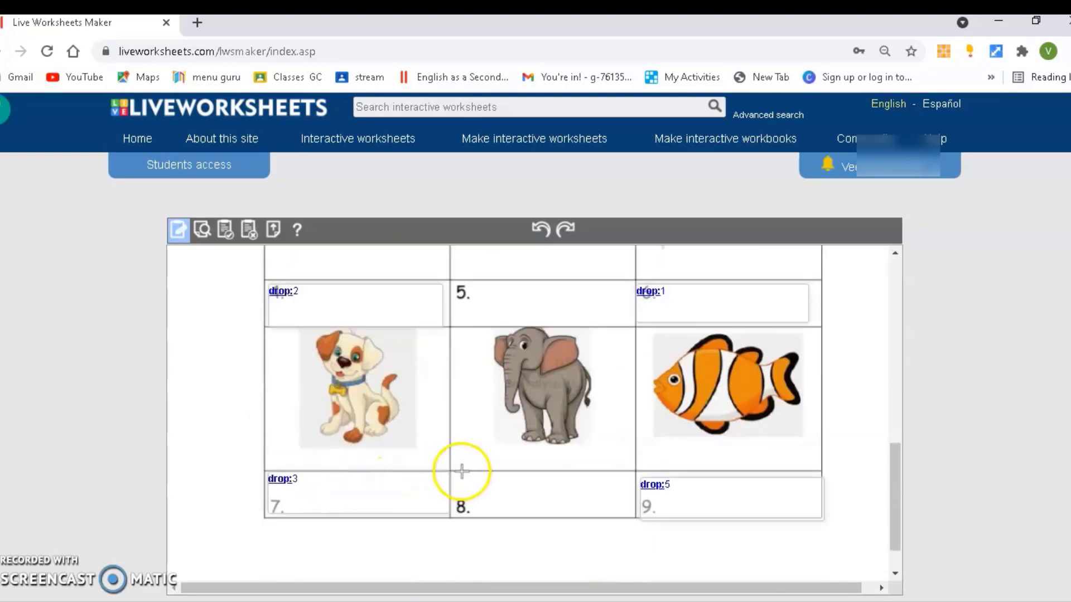
left_click_drag(586, 483, 635, 519)
left_click(456, 479)
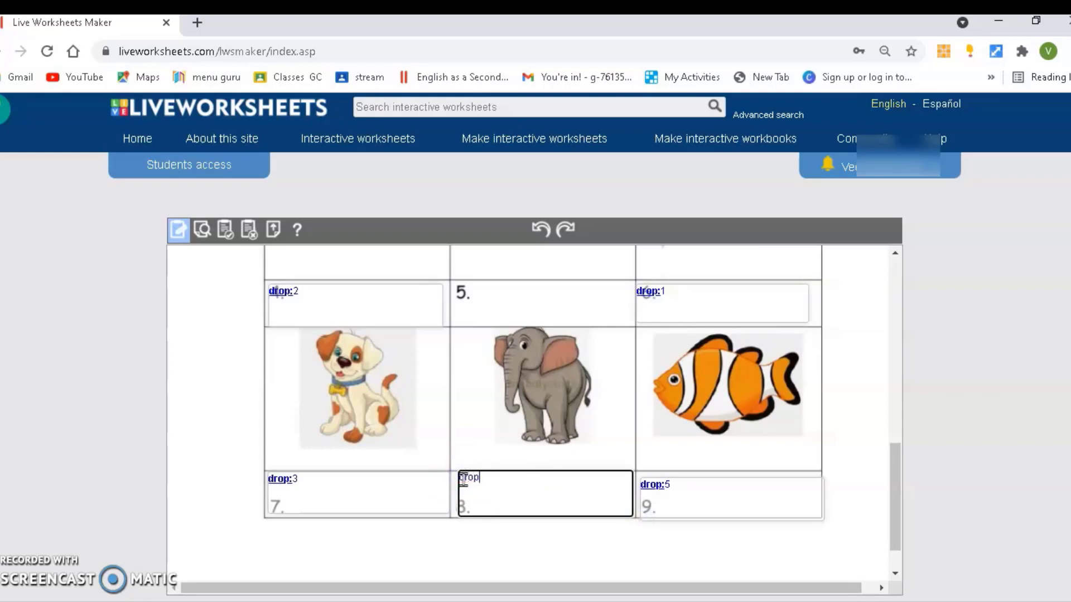
- Draw a field over the word "frog" in the name table and enter drag:7 in it
scroll(469, 483, "up", 5)
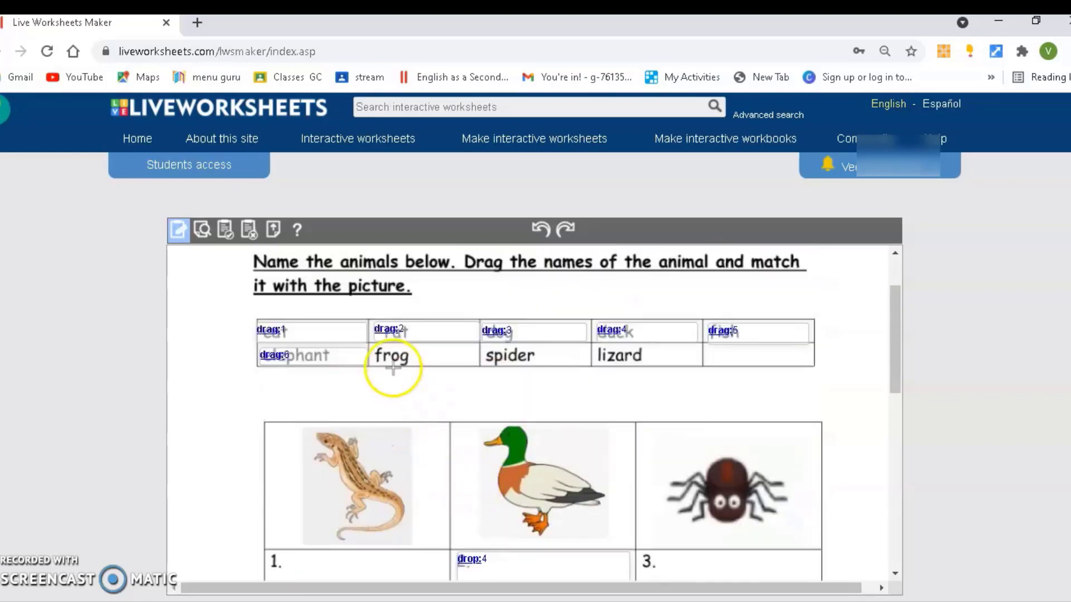
left_click(424, 344)
left_click_drag(370, 344, 475, 366)
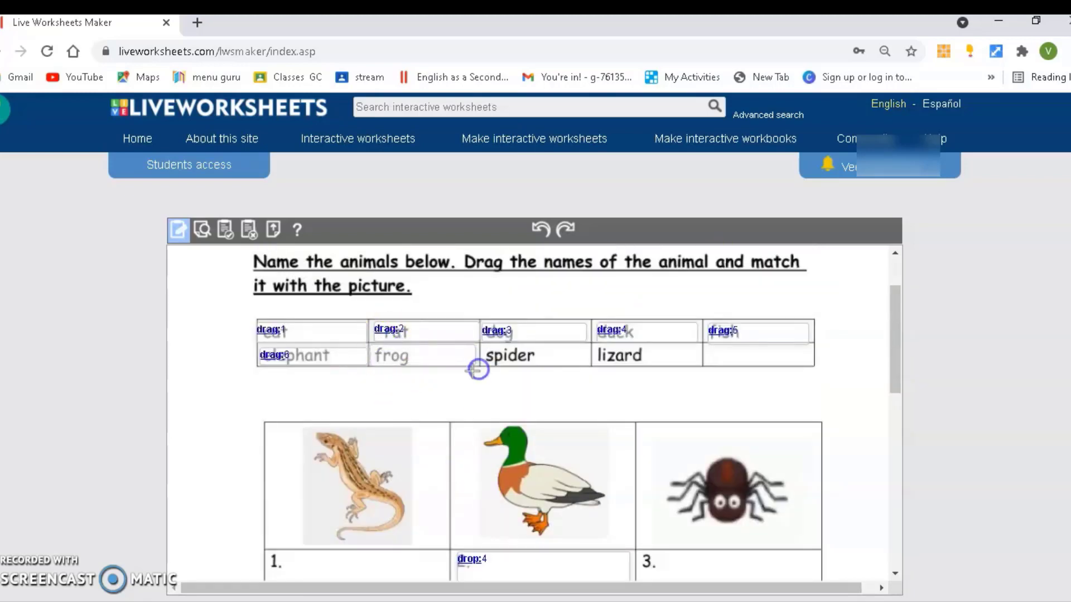
left_click(389, 350)
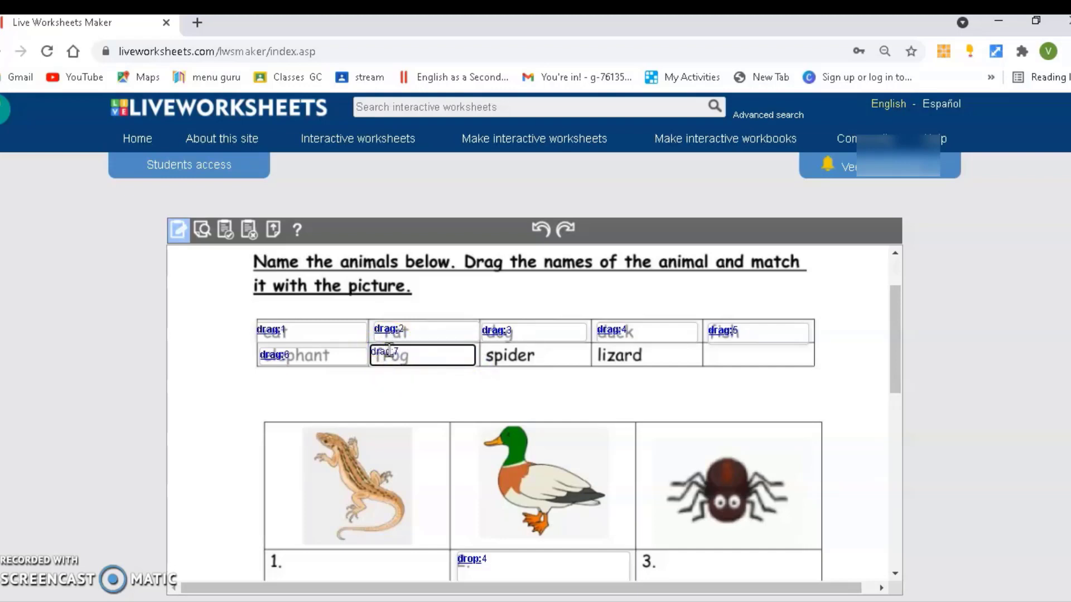
- Draw a field over answer box 5 under the frog picture and enter drop:7 in it
scroll(399, 361, "down", 5)
left_click_drag(468, 447, 637, 488)
left_click(472, 449)
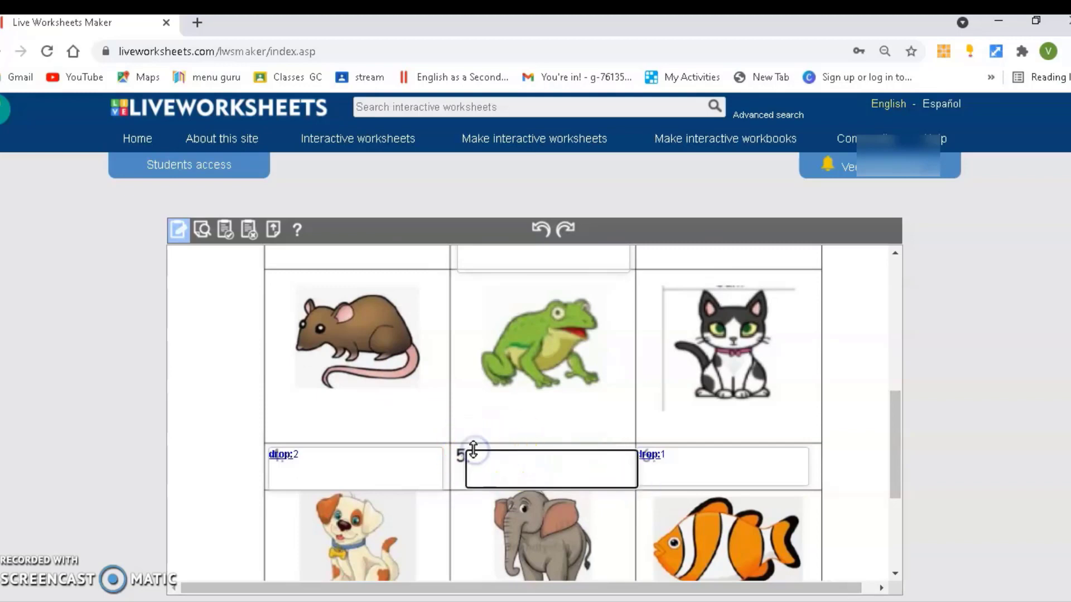
type("drop:")
type("7")
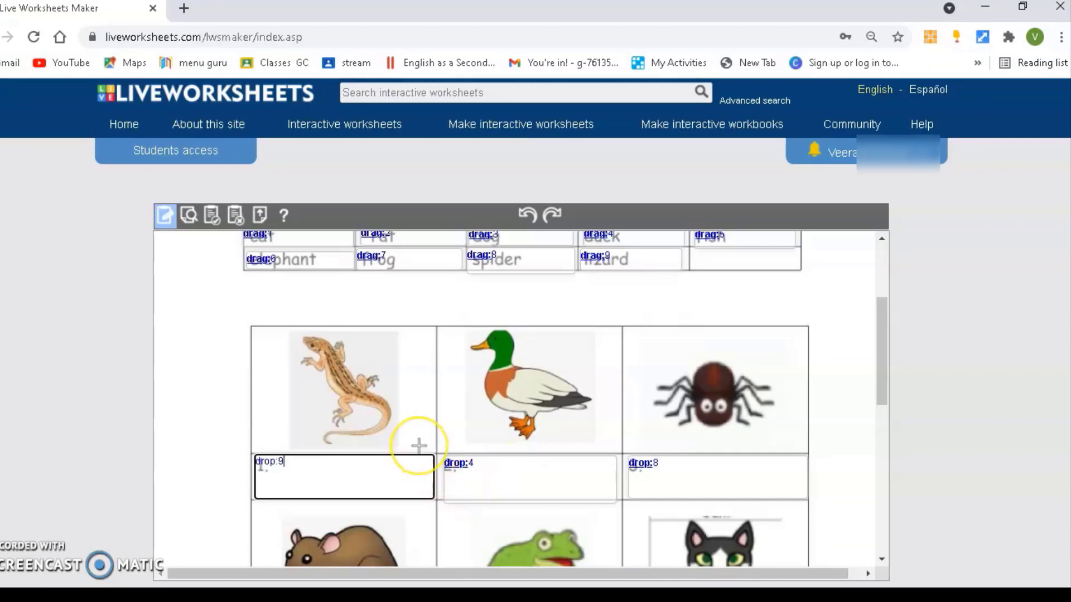
- Check the drag and drop fields across the worksheet, switch to preview mode and try moving the word "cat"
scroll(419, 445, "down", 5)
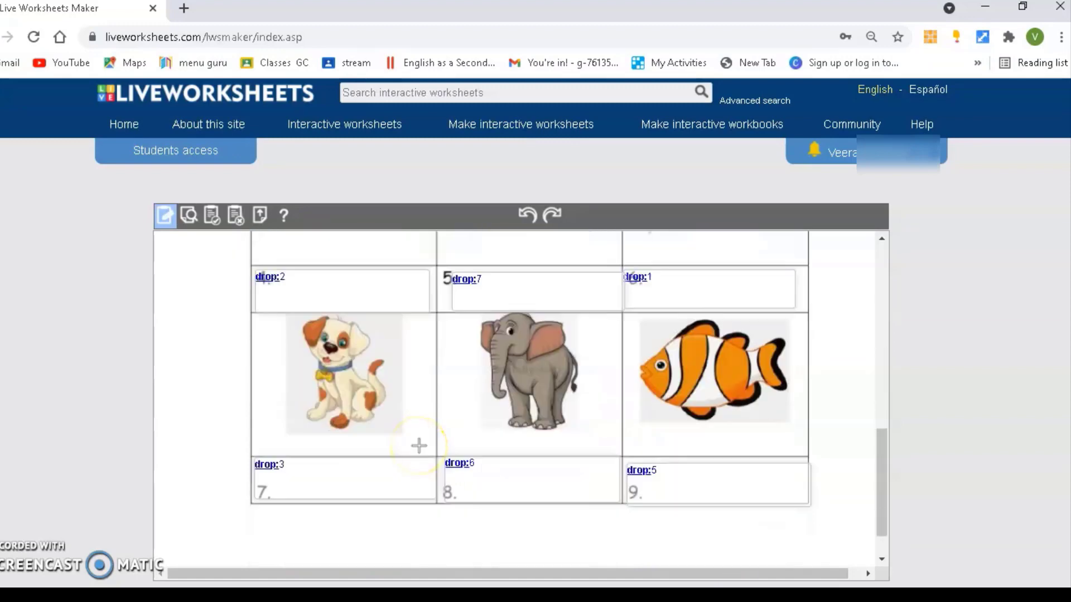
scroll(418, 445, "down", 2)
scroll(419, 445, "up", 15)
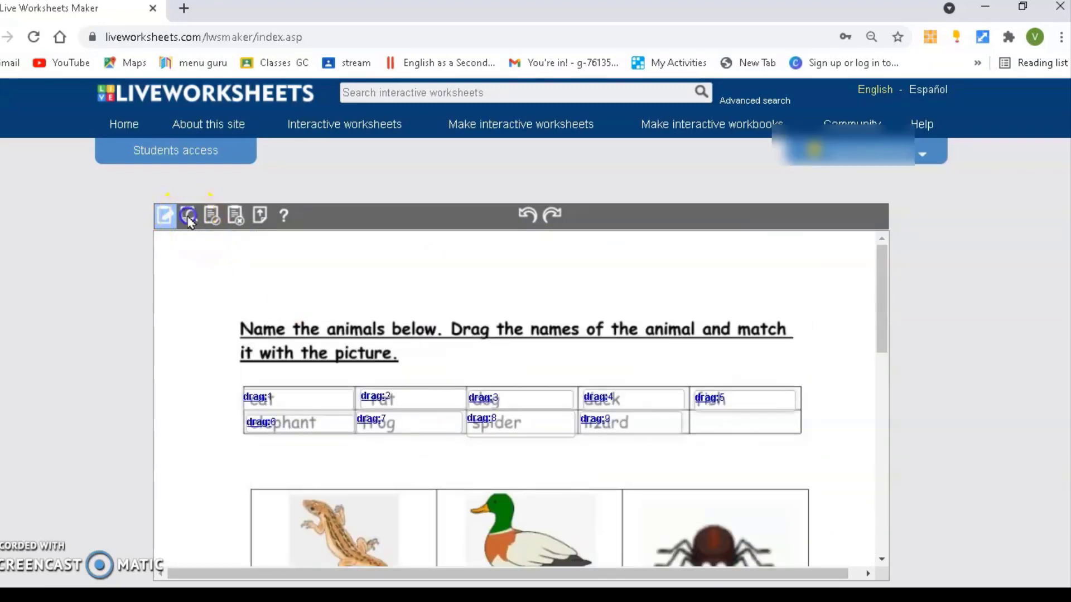
left_click(188, 219)
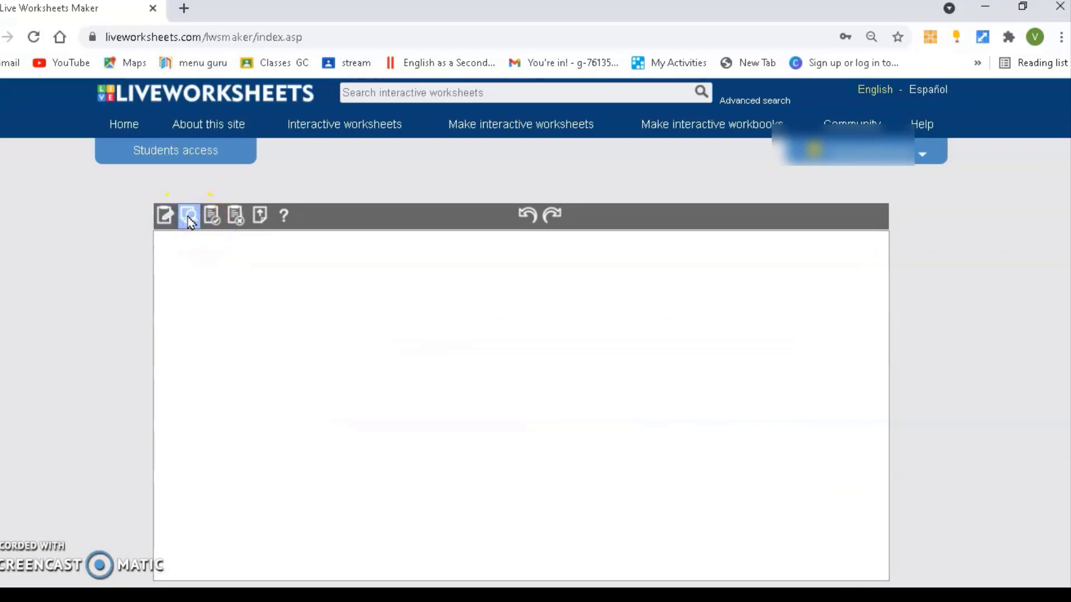
scroll(306, 334, "down", 3)
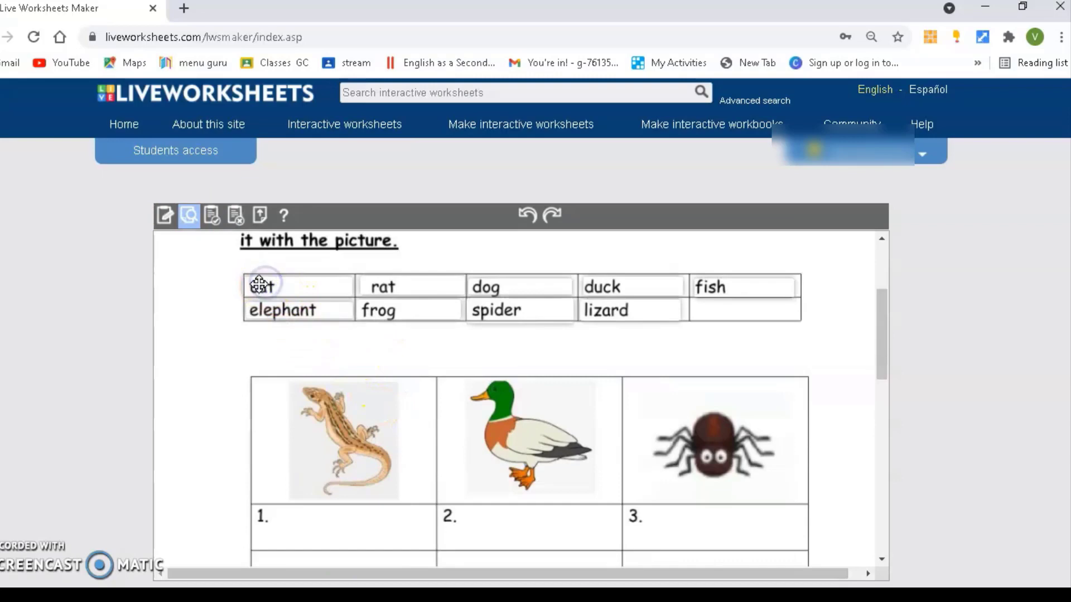
left_click_drag(259, 285, 300, 286)
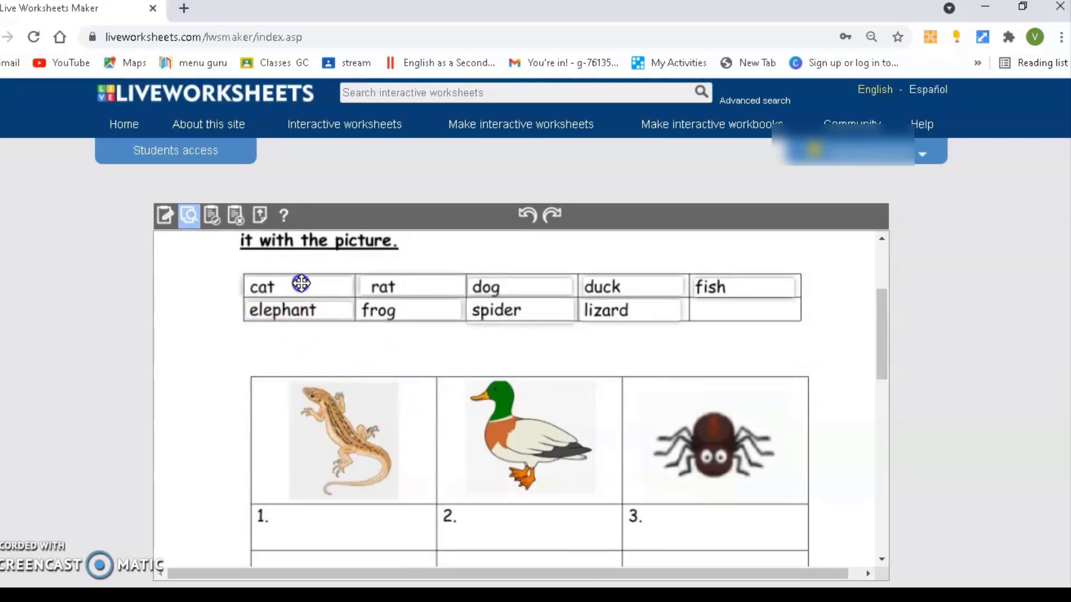
- Reduce the browser zoom to 50% to fit more of the worksheet preview on screen
left_click(1061, 38)
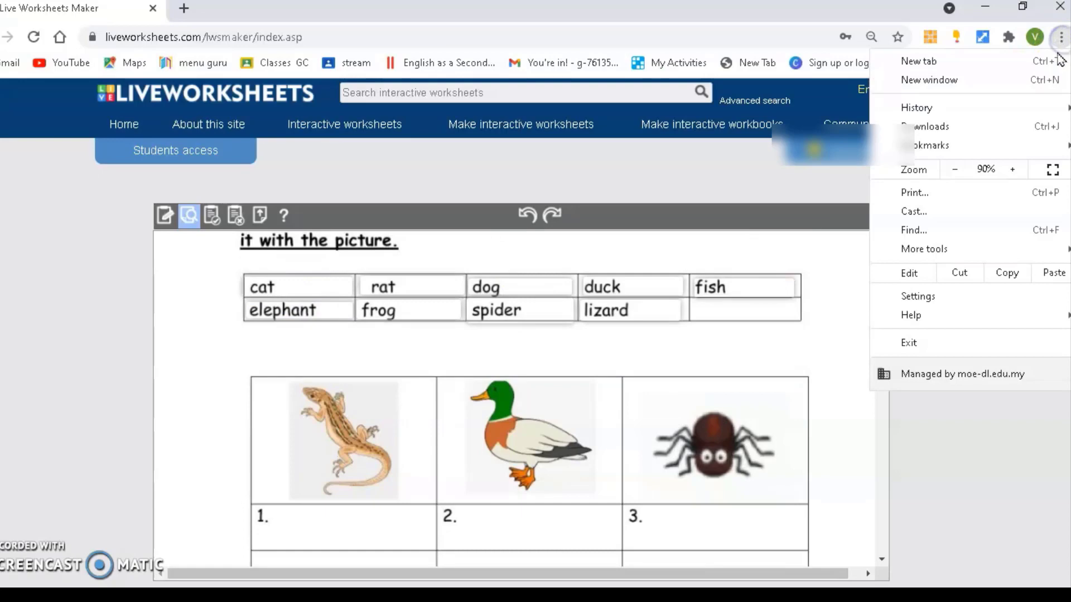
left_click(951, 169)
left_click(950, 169)
left_click(950, 169)
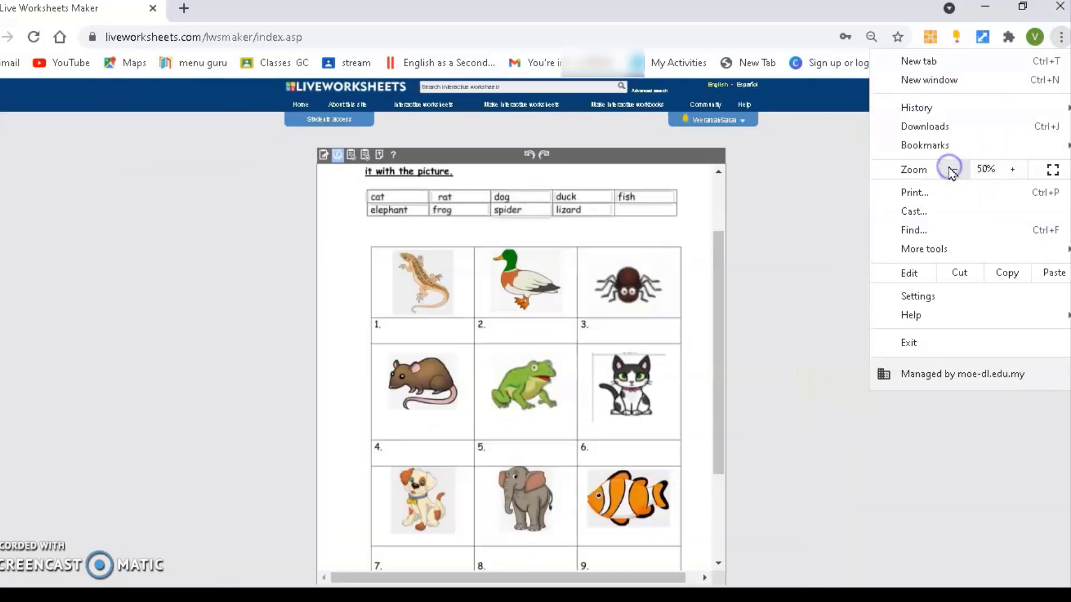
left_click(950, 169)
left_click(951, 169)
left_click(1014, 169)
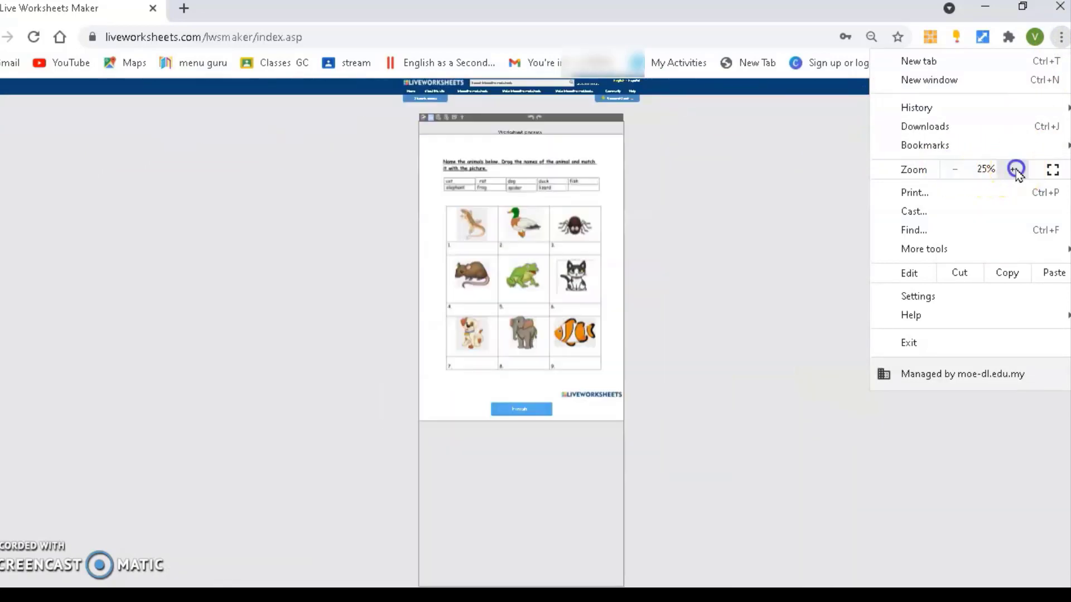
left_click(1015, 169)
left_click(1015, 170)
left_click(580, 380)
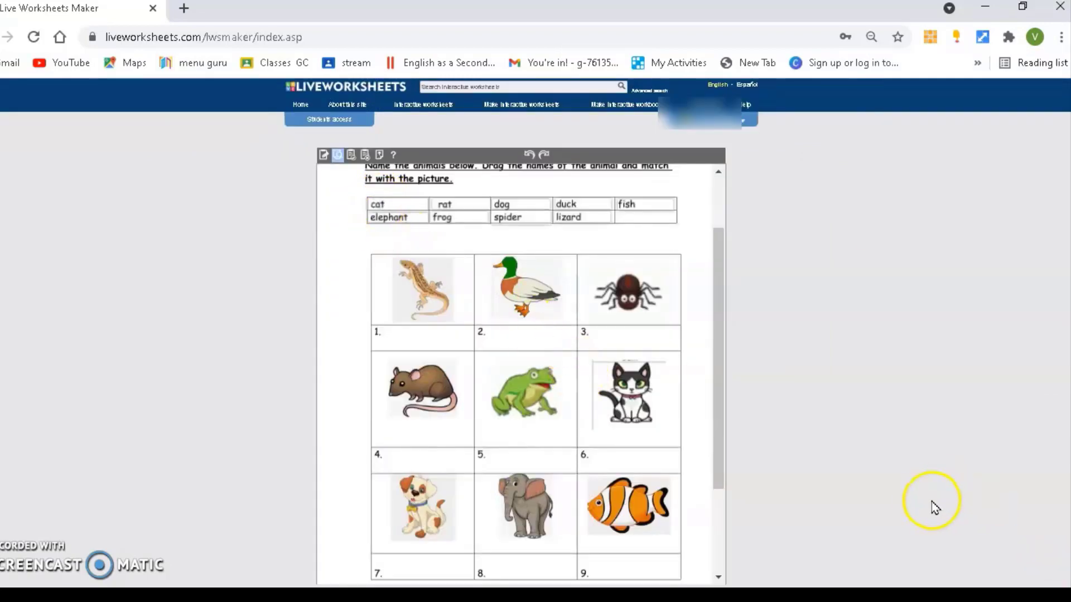
- Test the preview by moving "cat" to box 6, "rat" to box 4, "dog" to box 7 and "duck" to box 2
left_click_drag(381, 206, 628, 456)
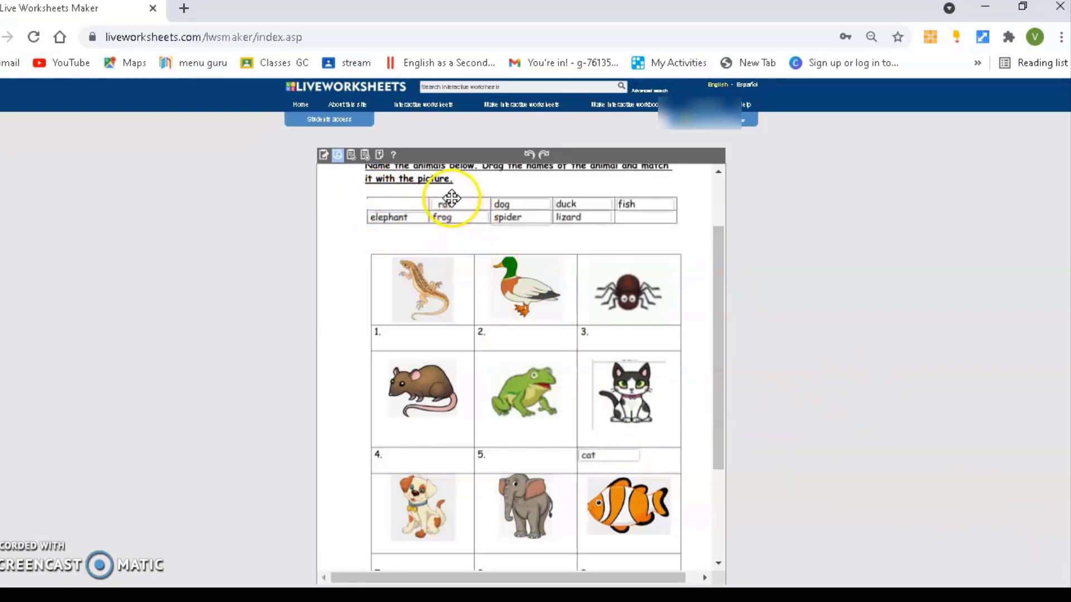
left_click_drag(448, 199, 407, 448)
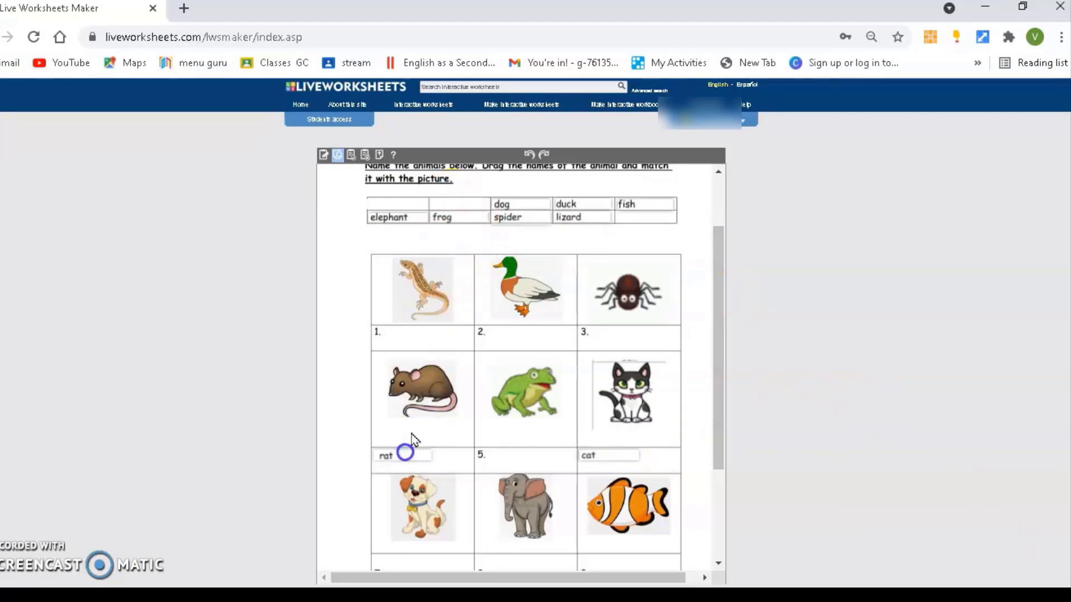
left_click_drag(521, 206, 408, 549)
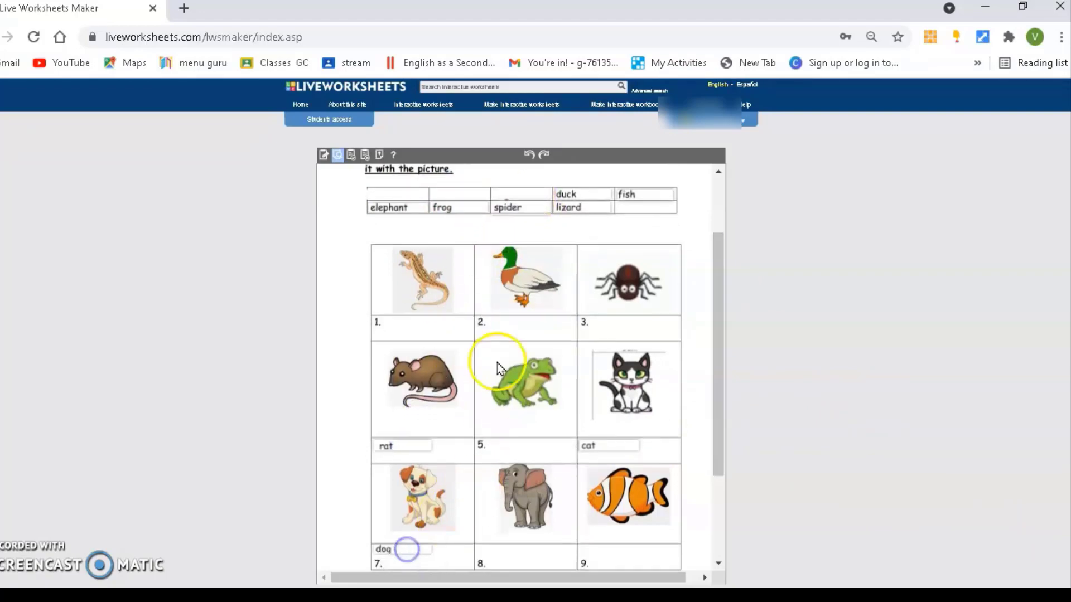
left_click_drag(570, 194, 514, 324)
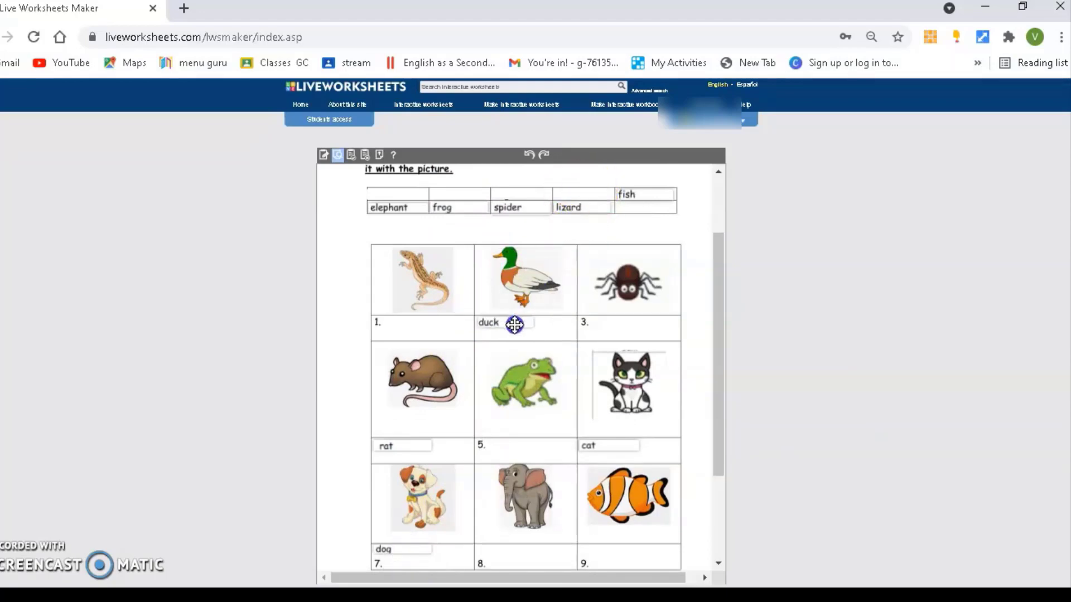
- Move the word "fish" into answer box 9 under the fish picture in the preview
left_click_drag(618, 194, 638, 546)
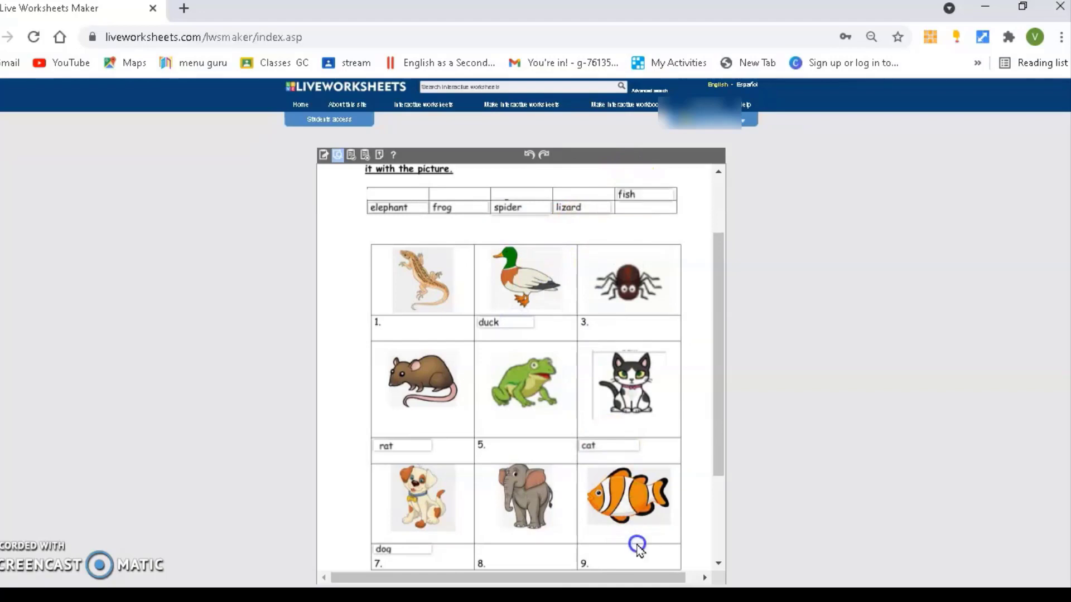
scroll(591, 201, "down", 1)
scroll(604, 206, "up", 1)
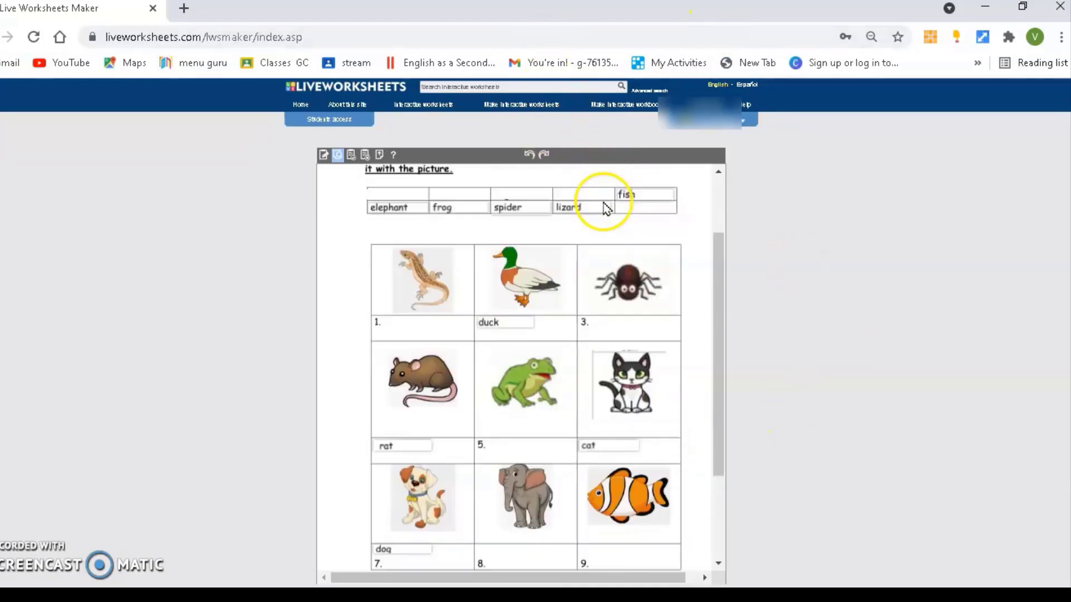
left_click_drag(627, 193, 604, 501)
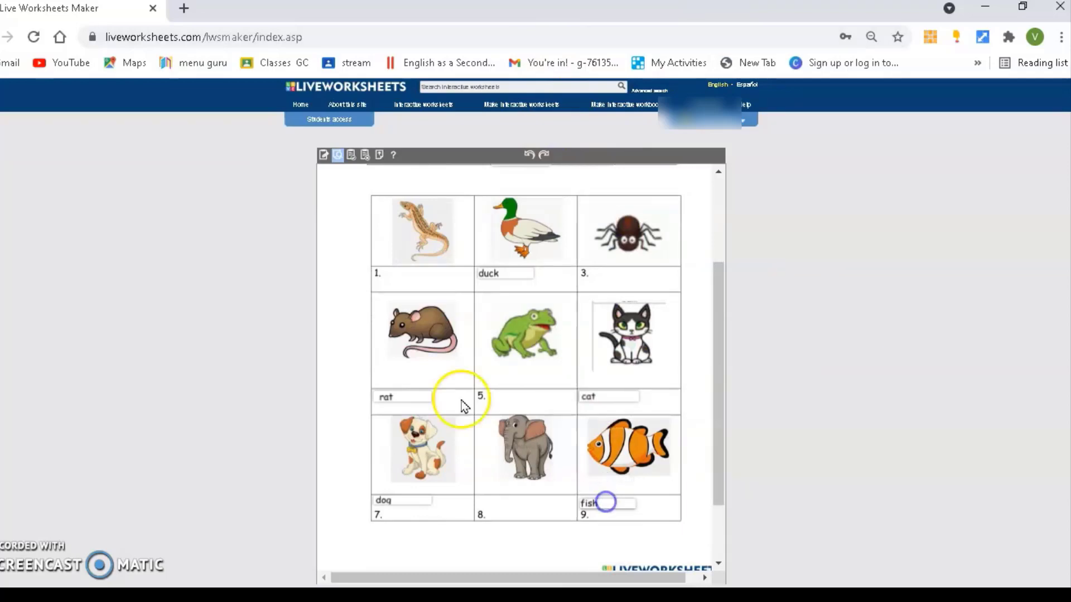
scroll(404, 229, "up", 3)
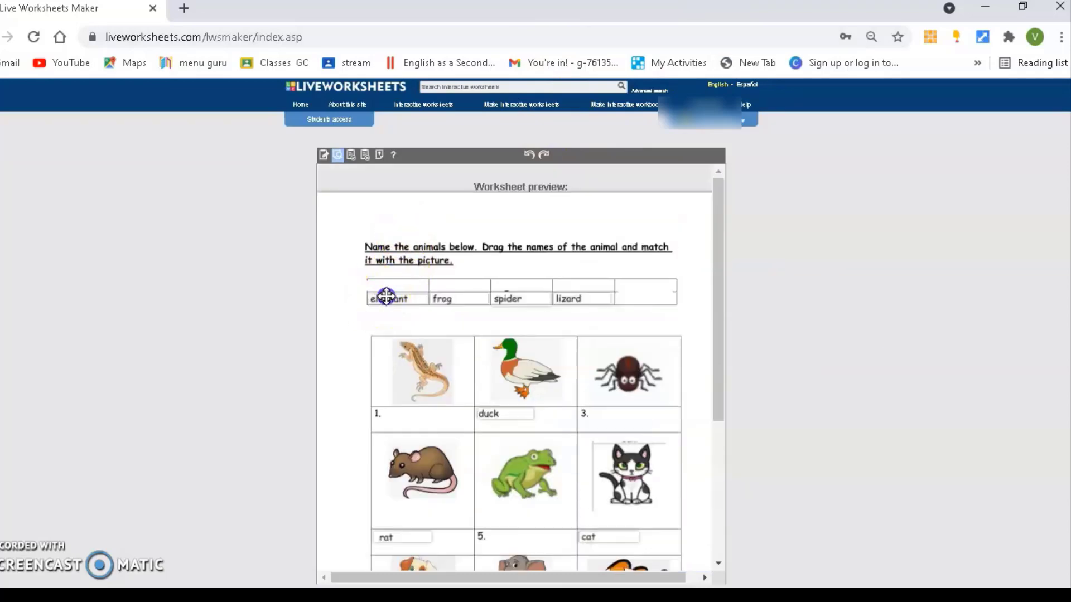
- Match "elephant" to box 8, "frog" to box 5, "spider" to box 3 and "lizard" to box 1, and finish the preview exercise
left_click_drag(386, 296, 516, 557)
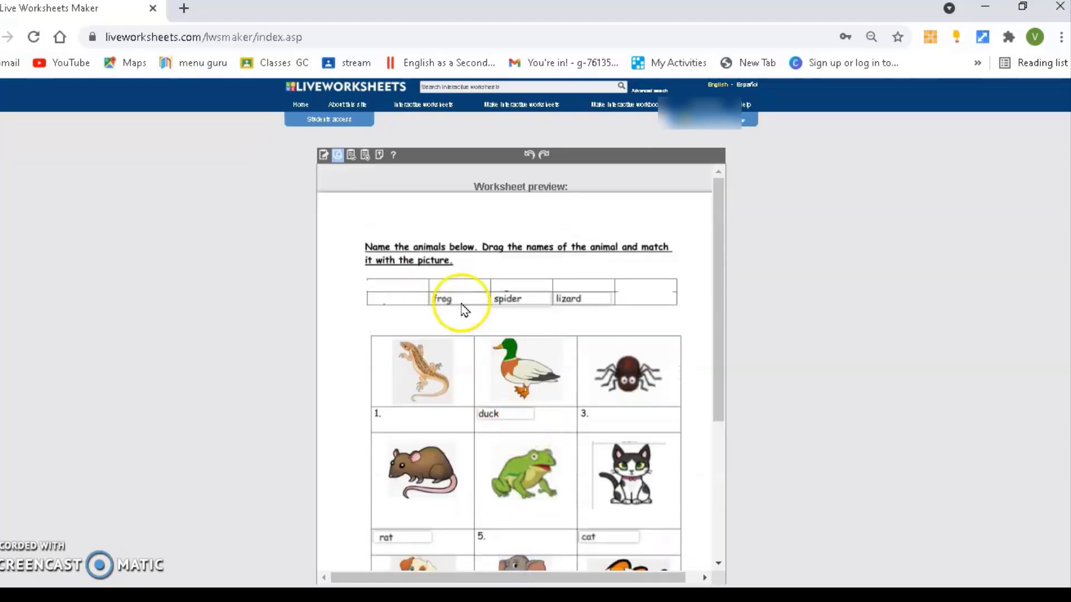
left_click_drag(461, 309, 507, 531)
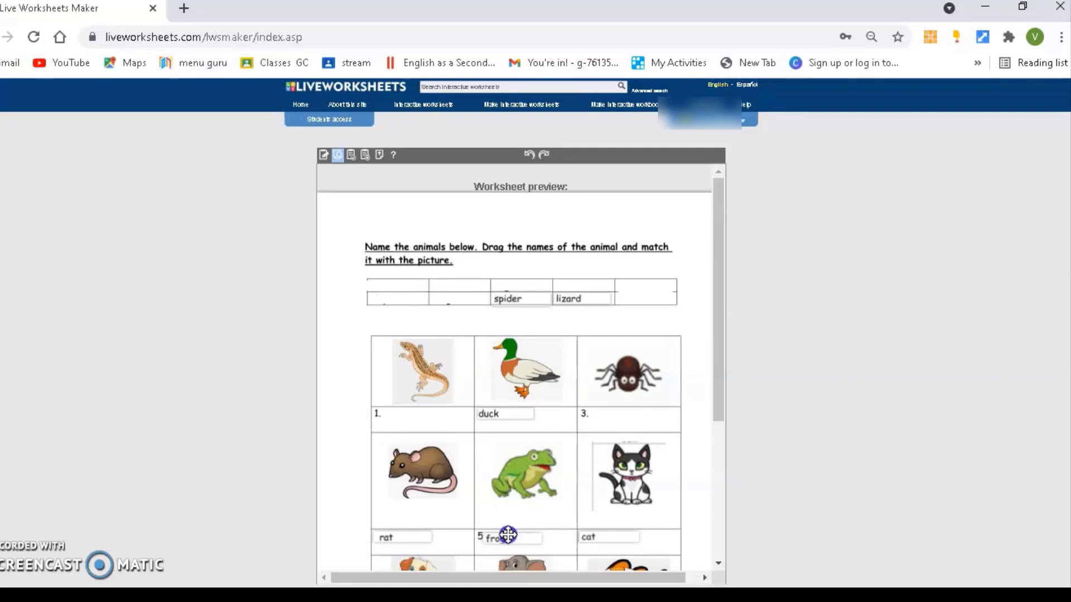
left_click_drag(545, 292, 618, 413)
left_click_drag(574, 292, 411, 407)
scroll(664, 346, "down", 4)
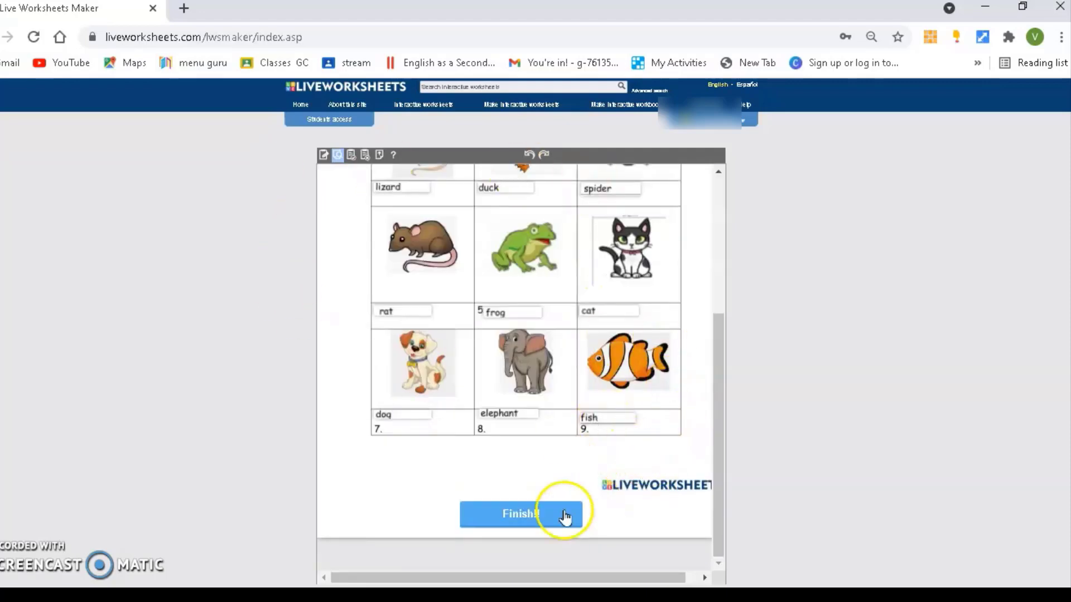
left_click(528, 515)
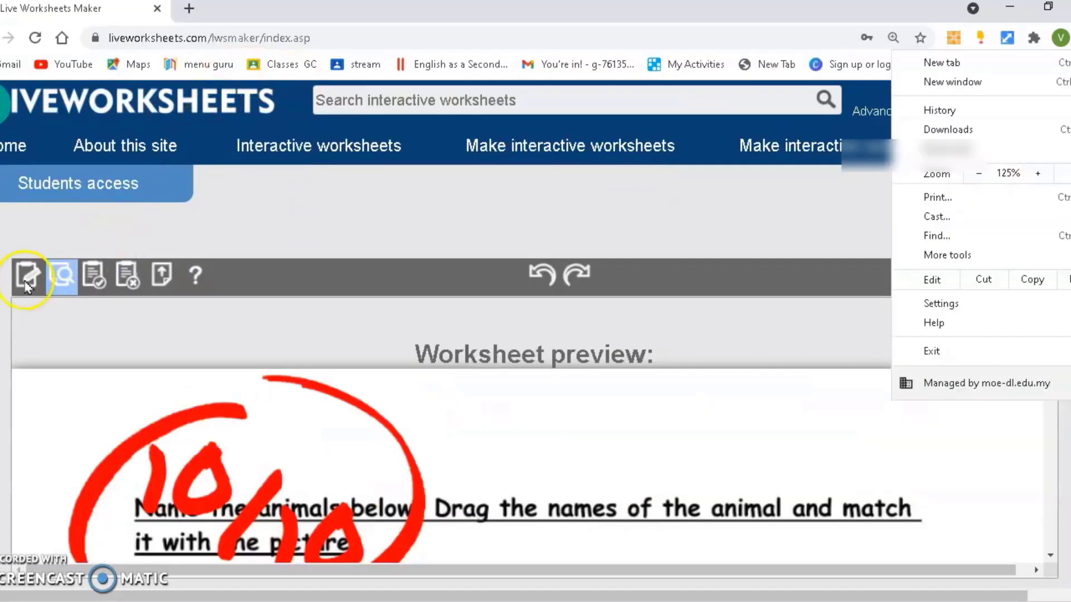
- Return the worksheet to edit mode and reduce the browser zoom by three levels to review the drag and drop fields
left_click(26, 284)
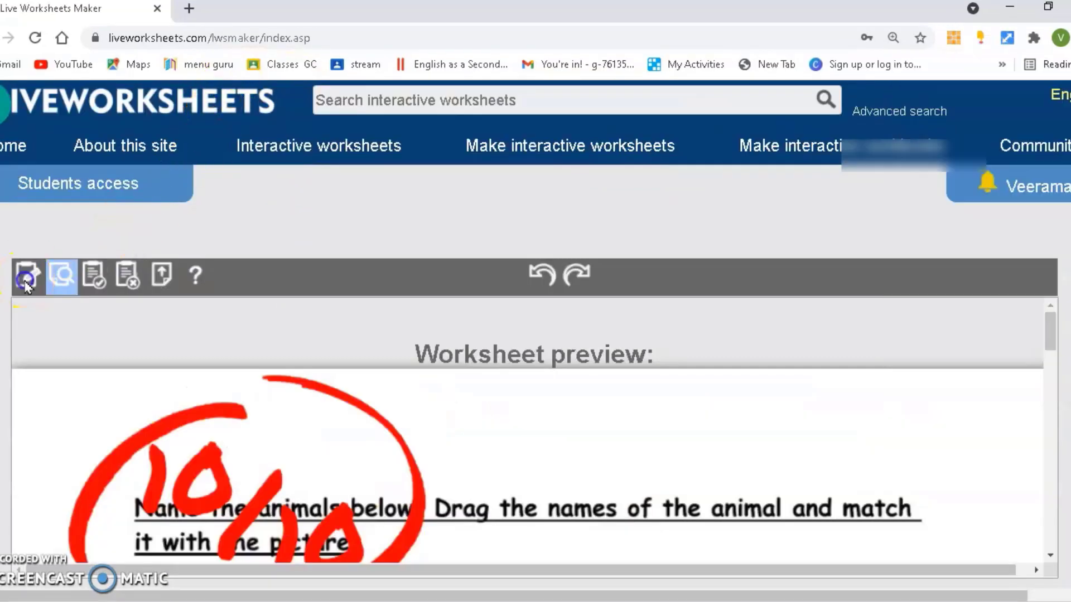
left_click(26, 285)
scroll(623, 378, "down", 5)
scroll(623, 378, "down", 4)
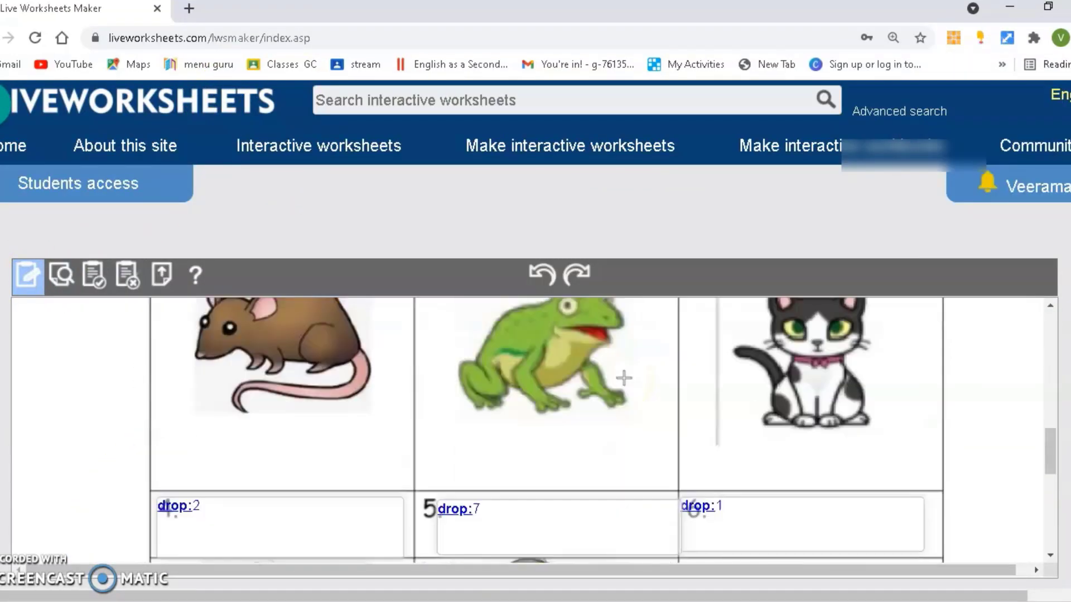
left_click(1066, 38)
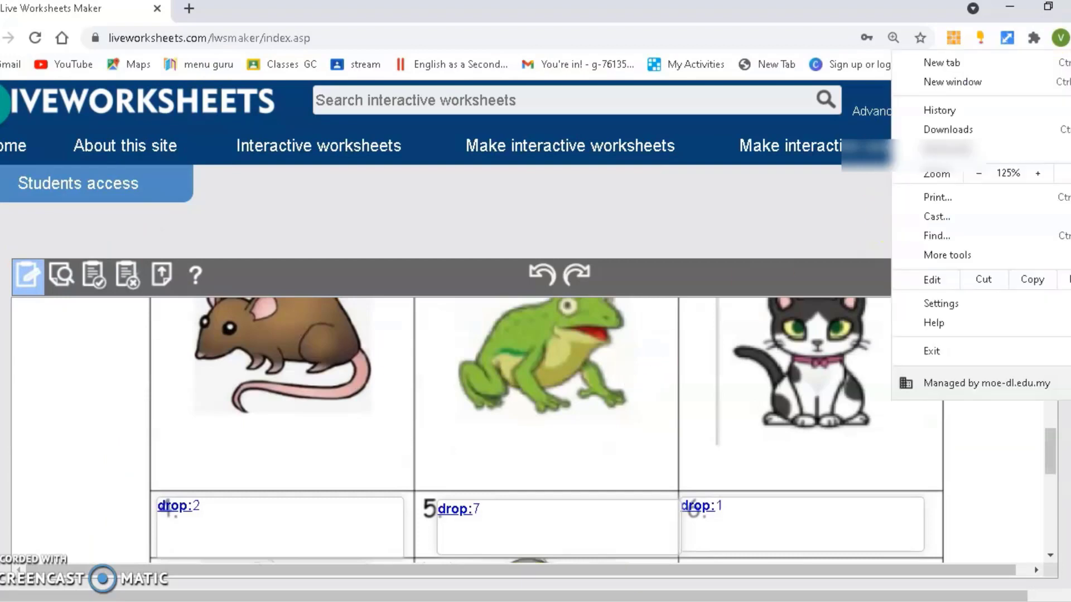
left_click(978, 173)
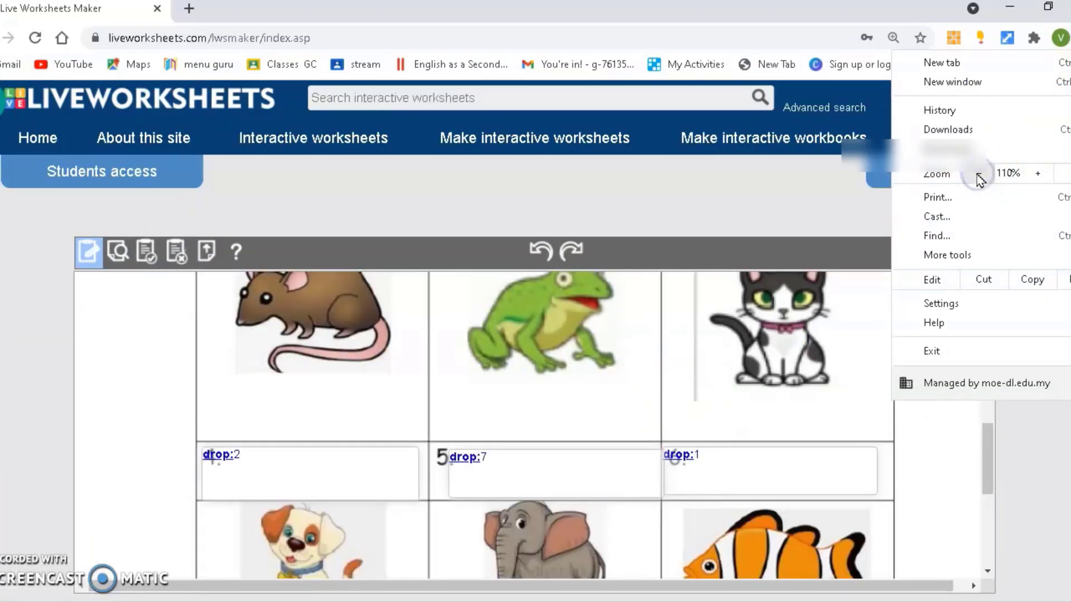
left_click(978, 174)
left_click(978, 173)
scroll(692, 397, "up", 3)
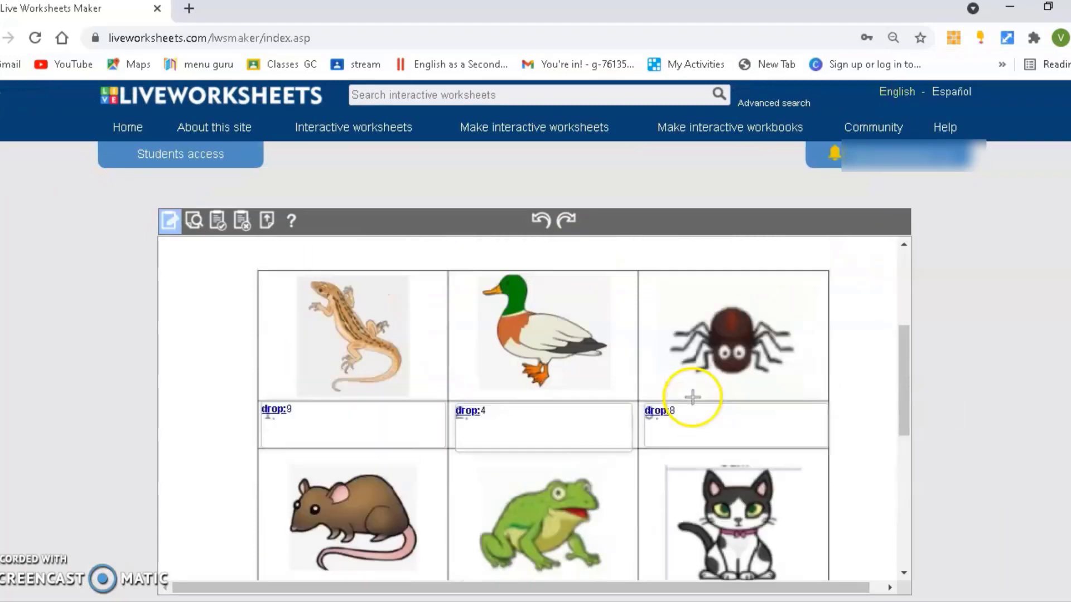
scroll(692, 397, "up", 2)
scroll(633, 366, "down", 5)
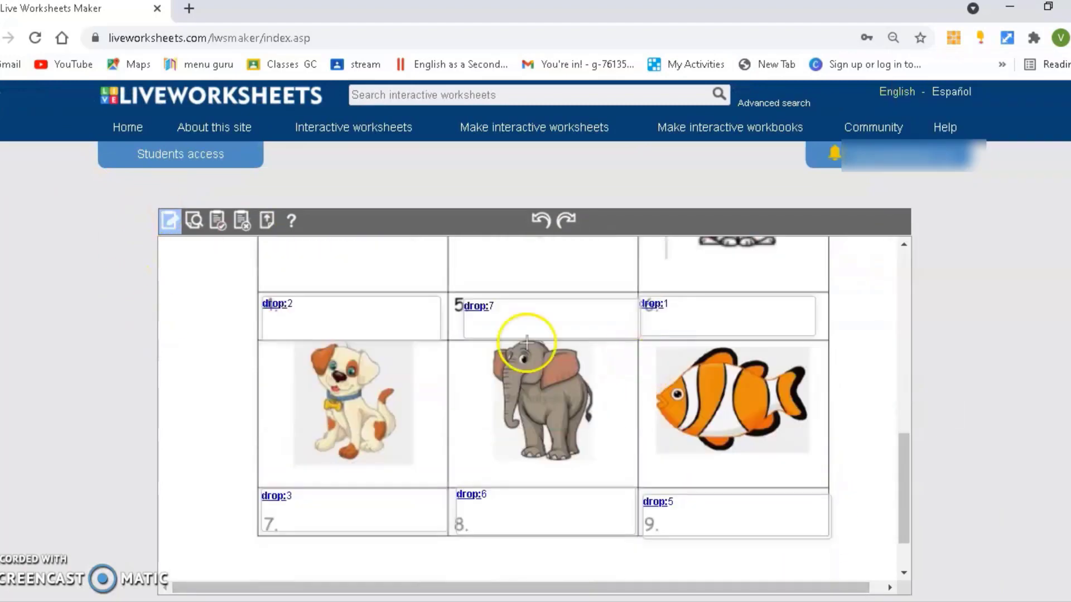
scroll(675, 424, "up", 5)
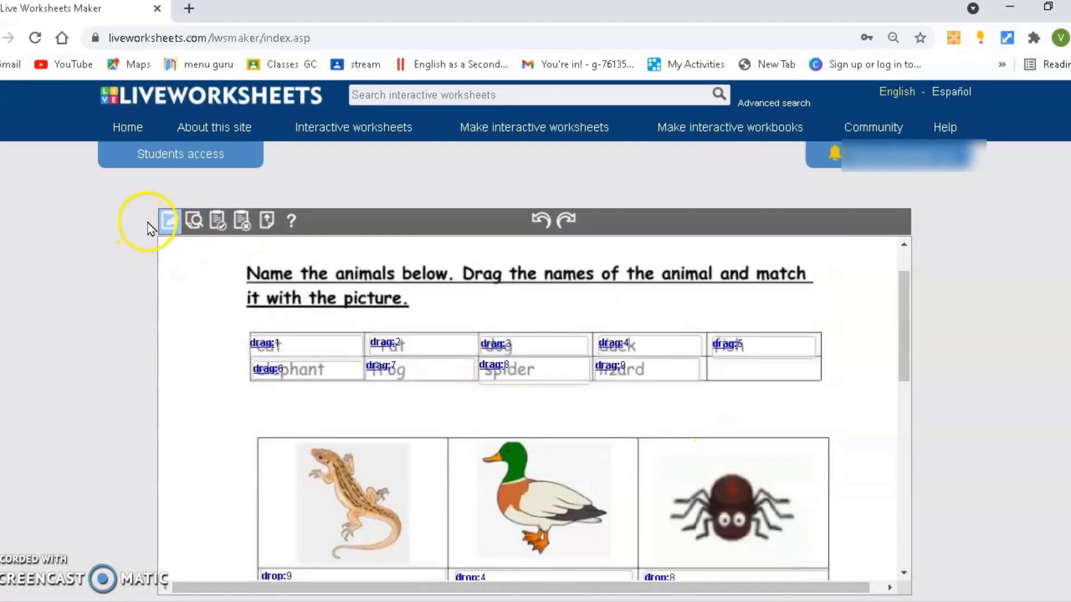
- Save the worksheet as private with the title "Supermind unit 3 : Pet Show"
left_click(218, 223)
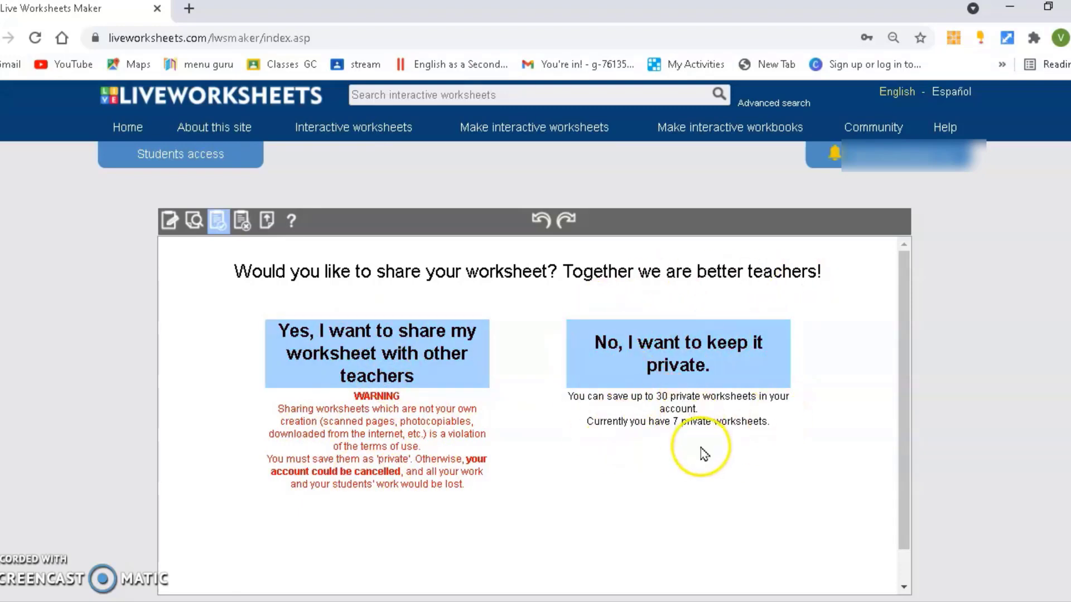
left_click(676, 373)
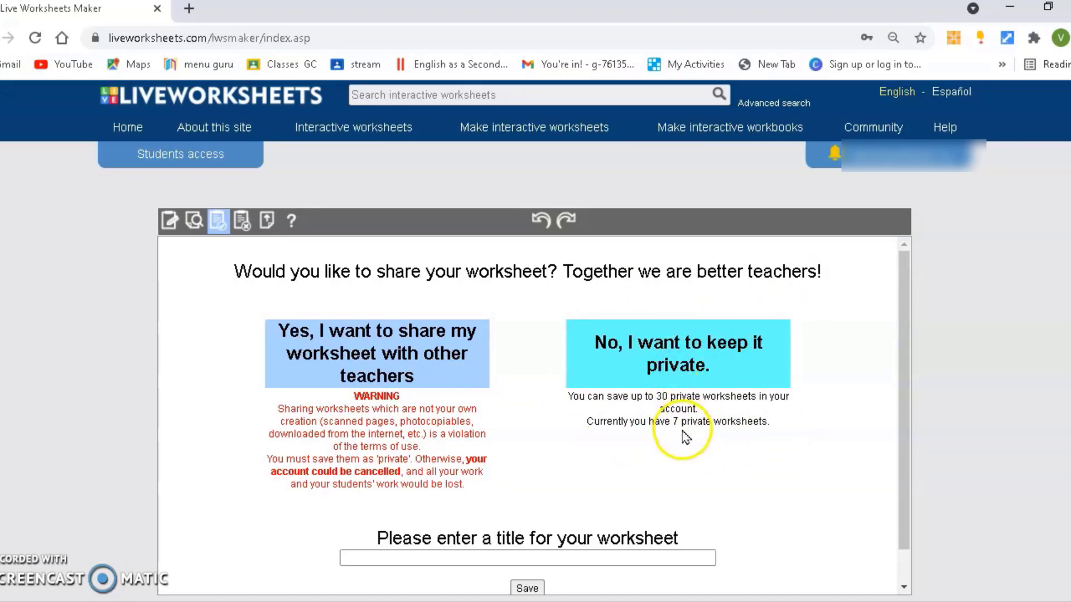
scroll(685, 438, "down", 1)
left_click(418, 518)
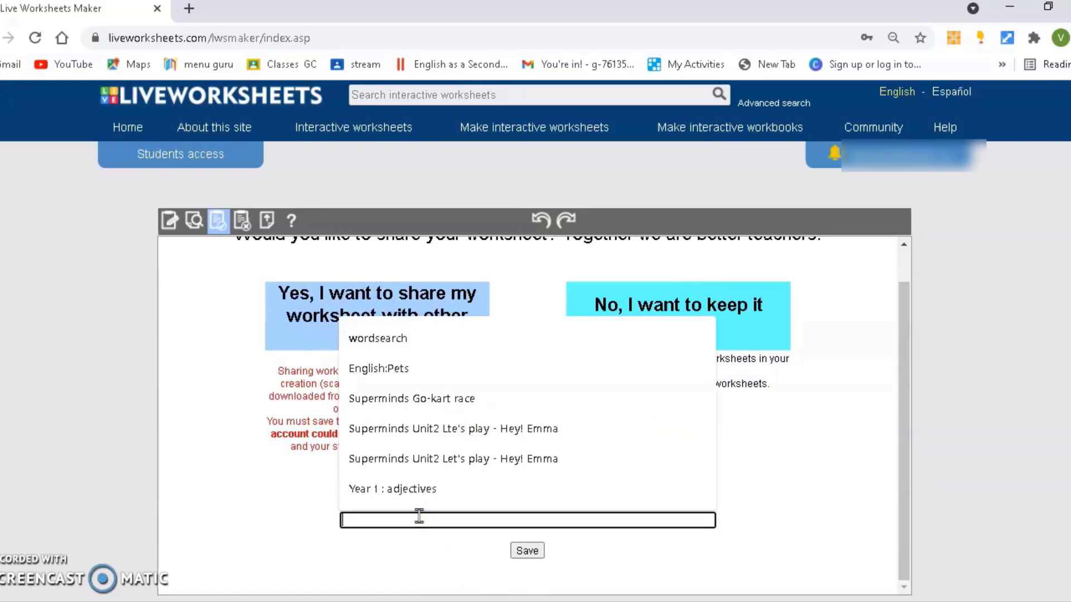
type("Supermin")
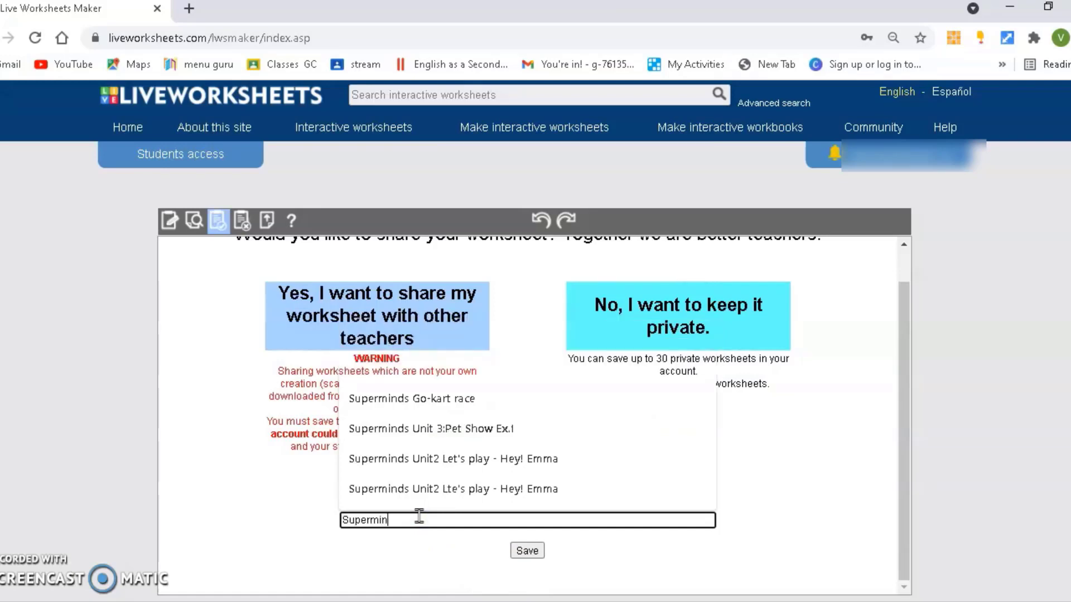
type("d unit 3 : Pet Show")
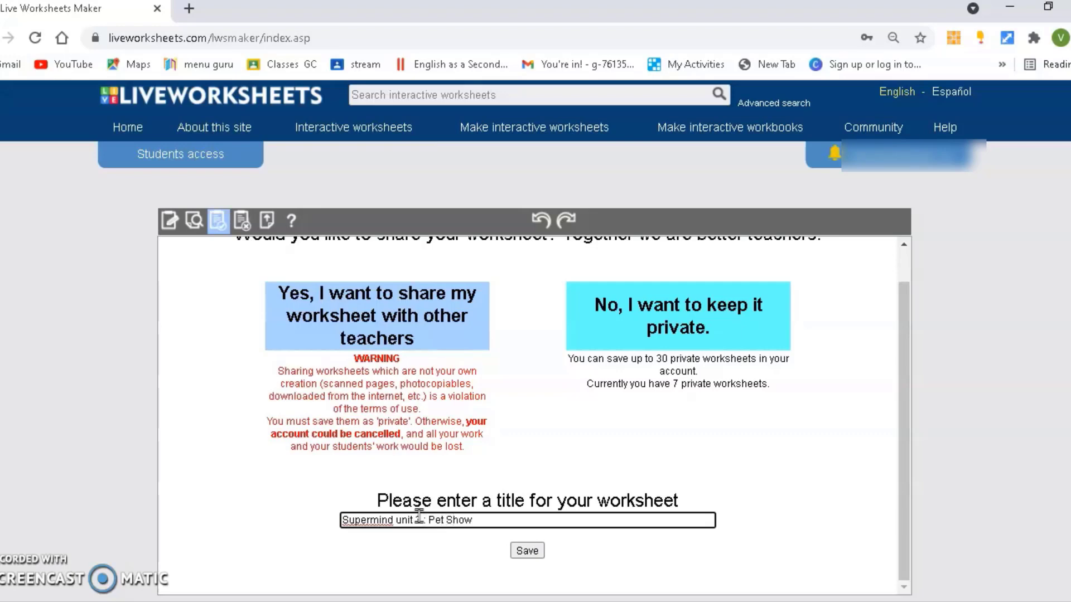
left_click(519, 551)
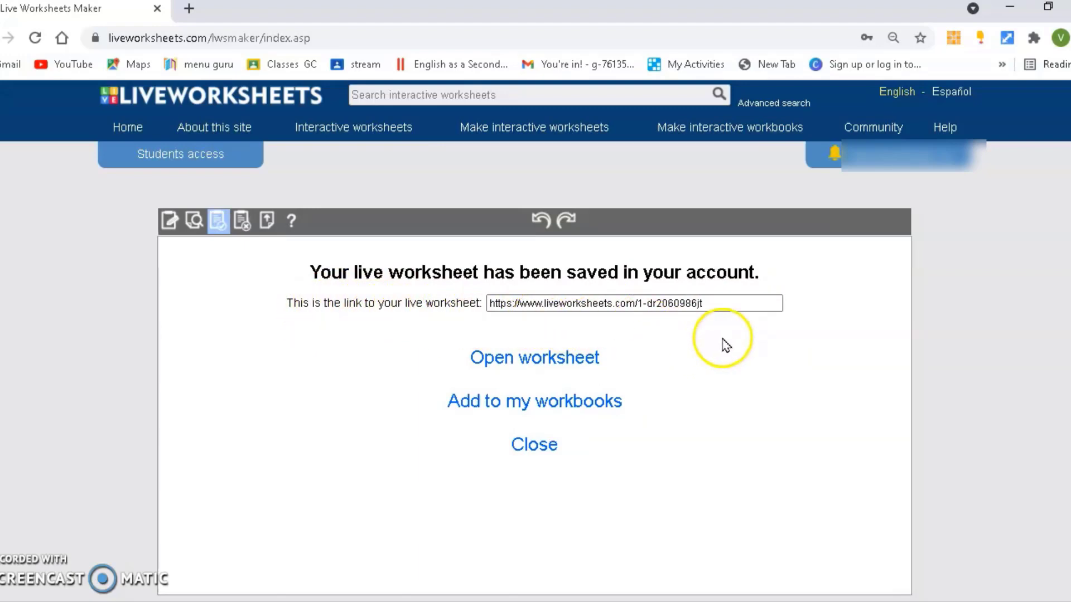
- Open the saved worksheet's page and copy its link
left_click(718, 306)
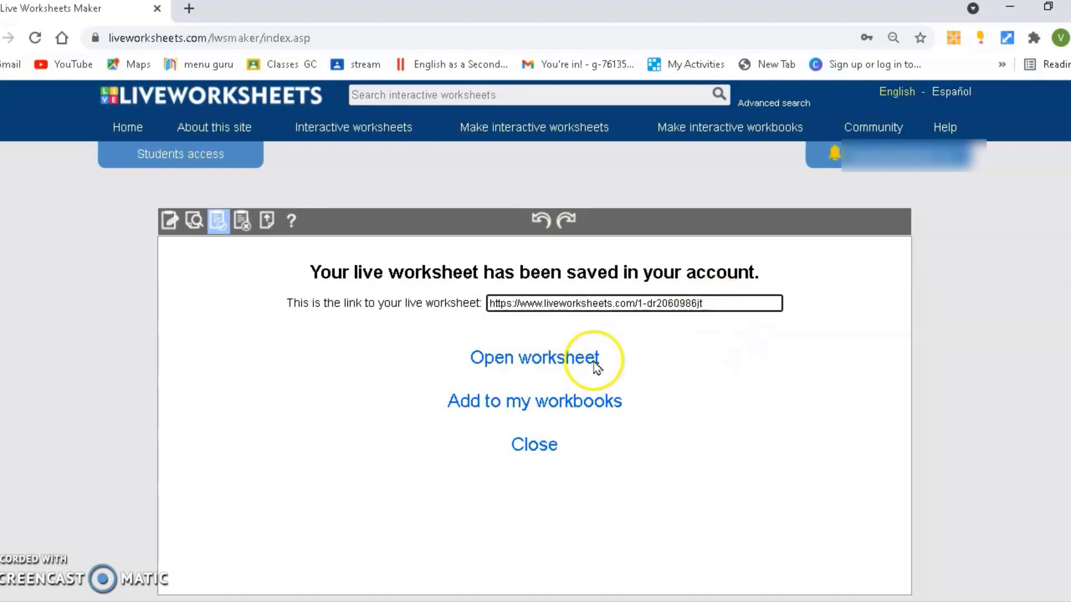
left_click(540, 363)
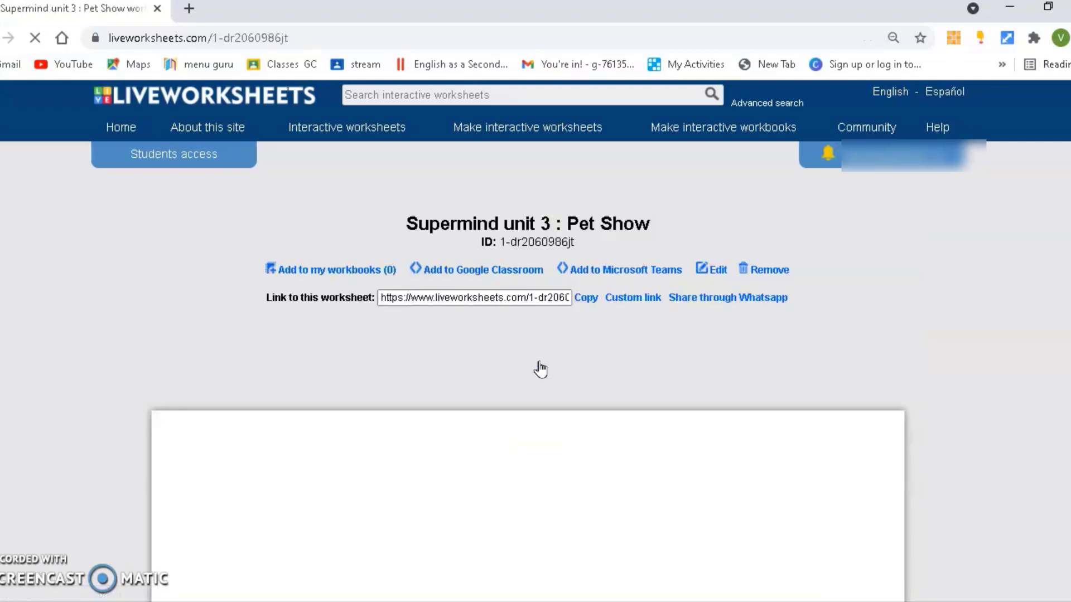
left_click(585, 307)
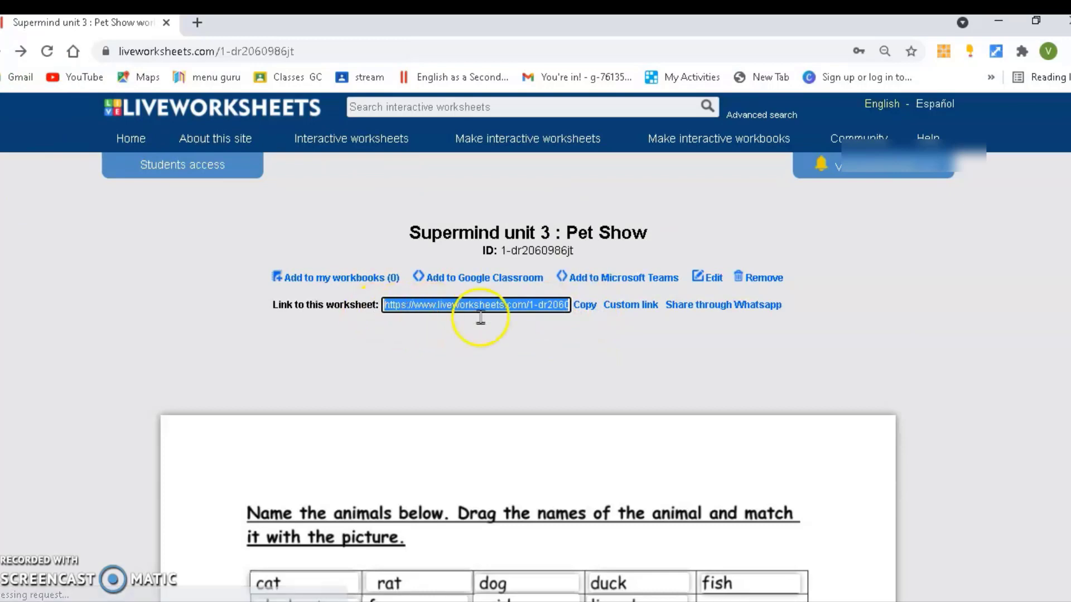
left_click(586, 309)
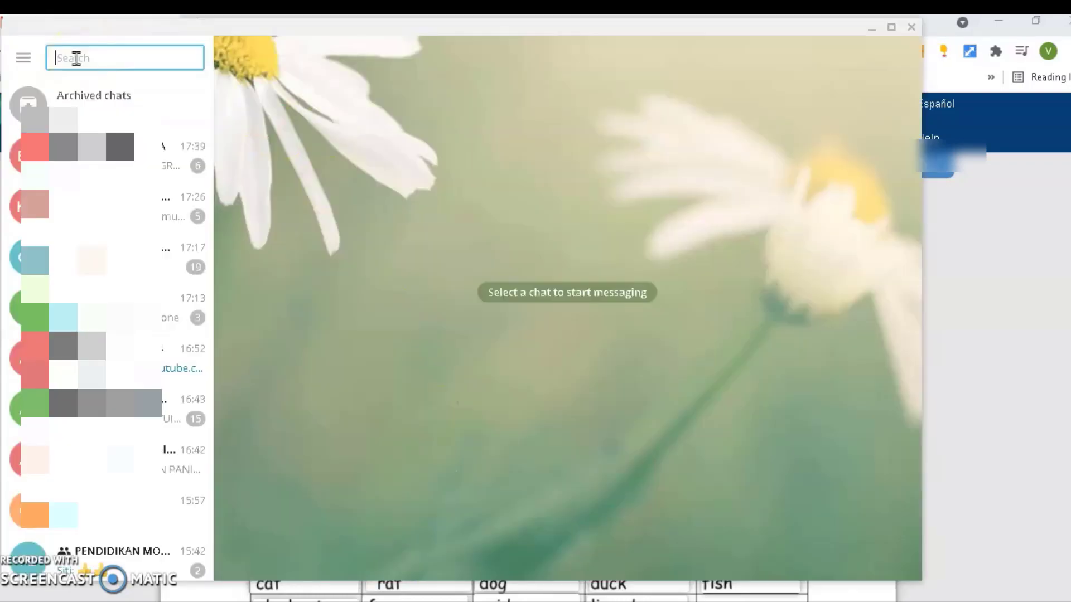
- Switch to Telegram, send the copied worksheet link to Saved Messages, and minimize the messenger window
type("sav")
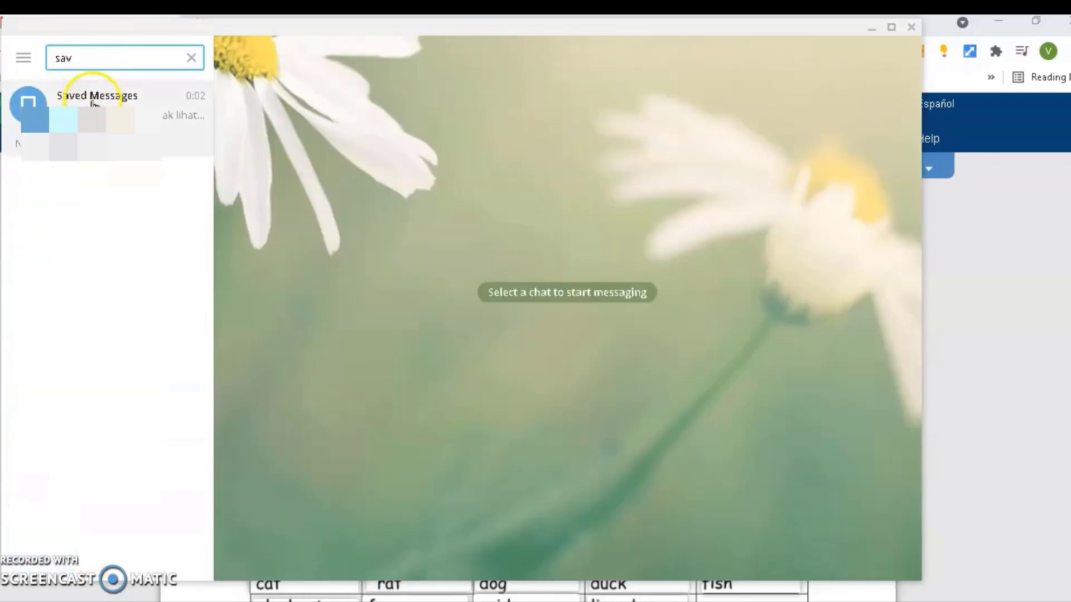
left_click(88, 95)
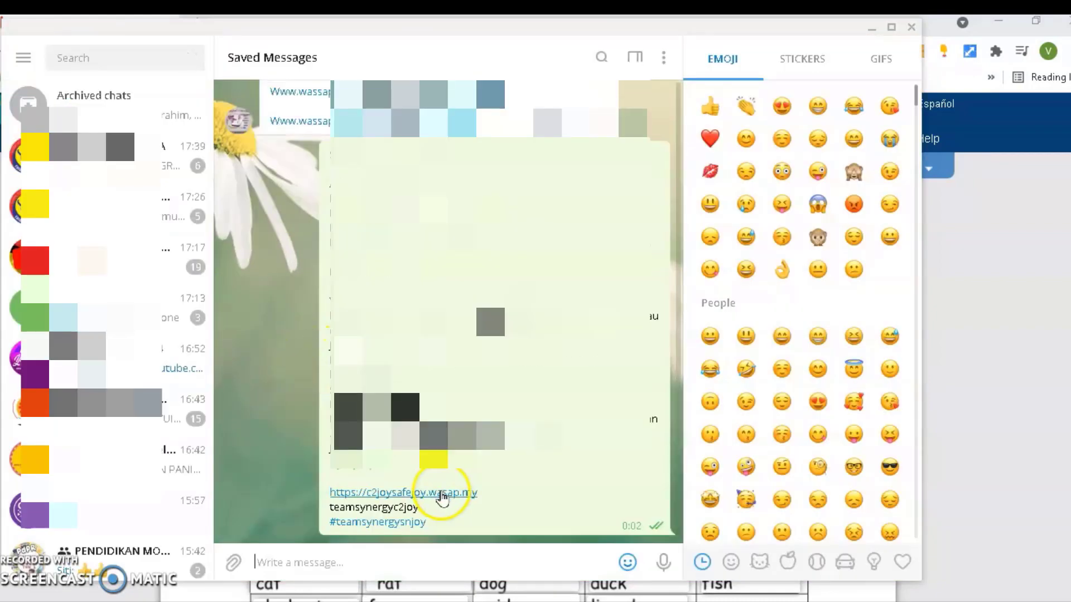
right_click(270, 561)
left_click(299, 446)
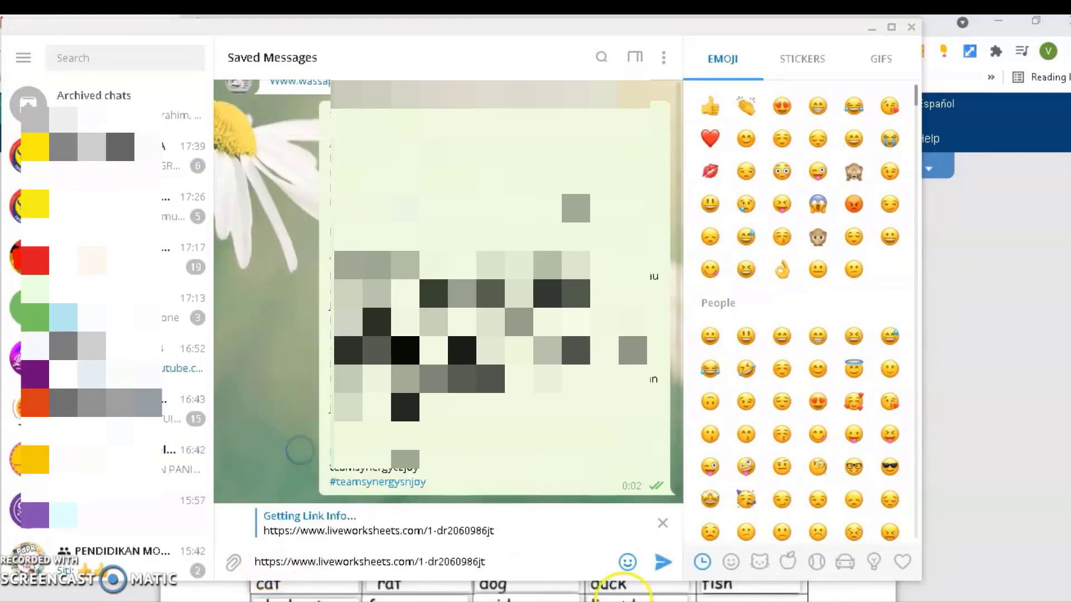
left_click(663, 562)
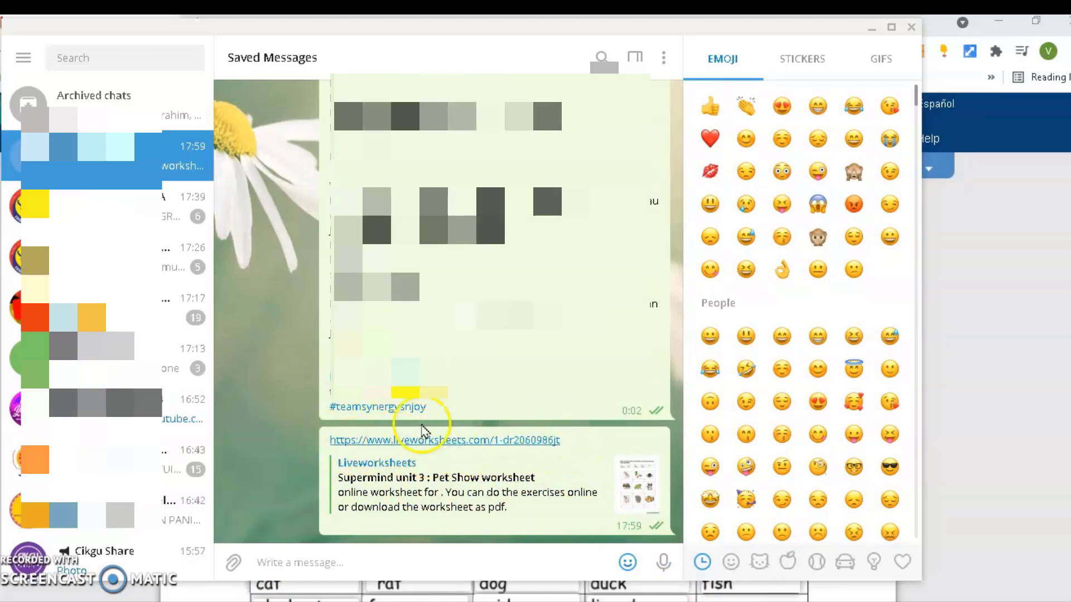
left_click(872, 29)
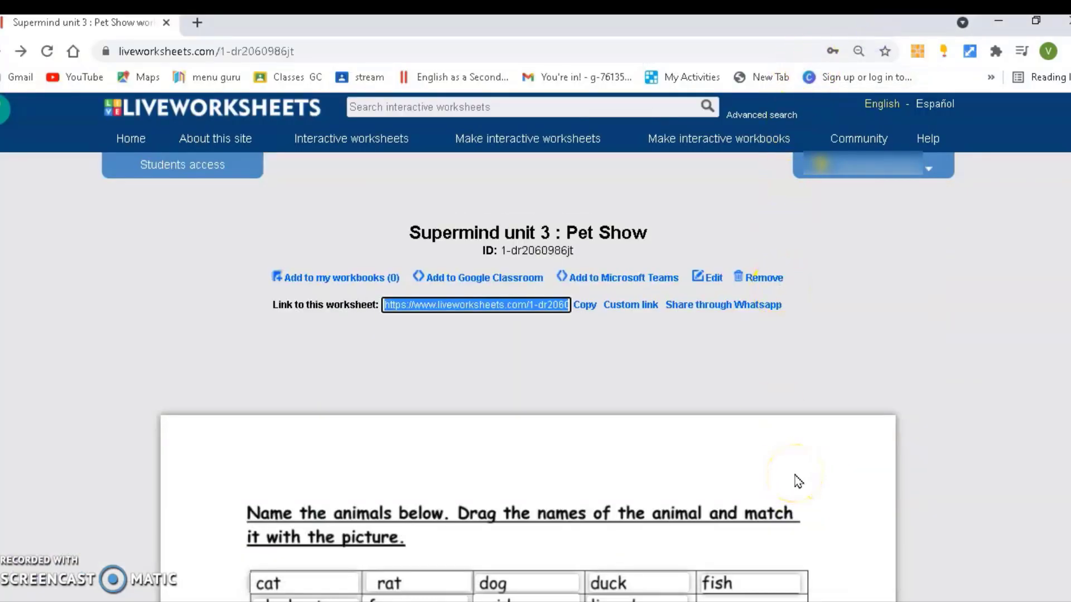
- View the ENGLISH YEAR 1 workbook among the account's interactive workbooks and return to the workbook list
scroll(799, 481, "down", 3)
scroll(799, 481, "up", 3)
left_click(933, 174)
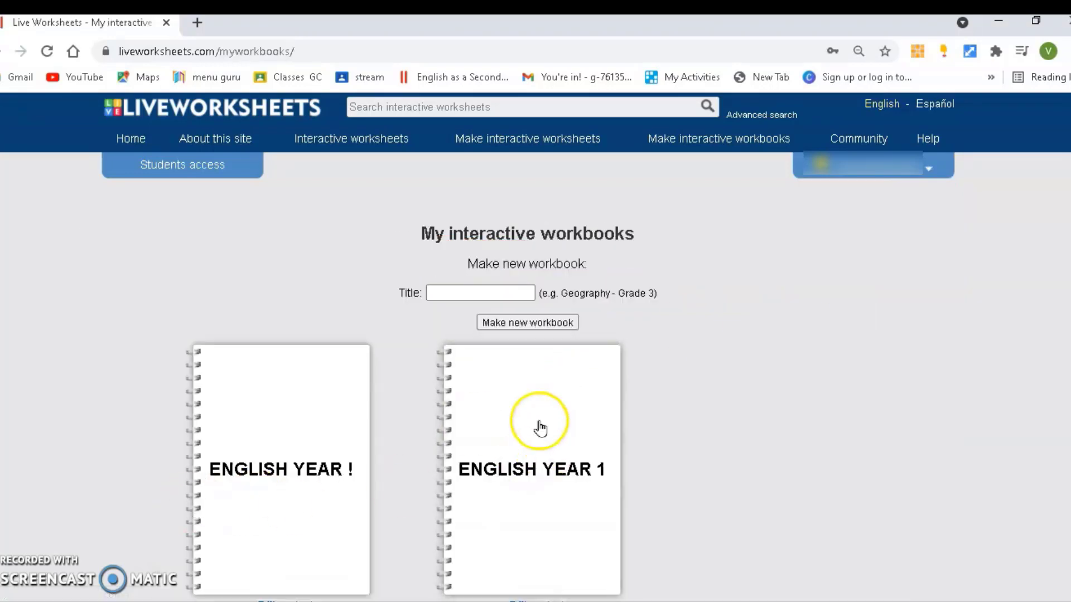
left_click(540, 497)
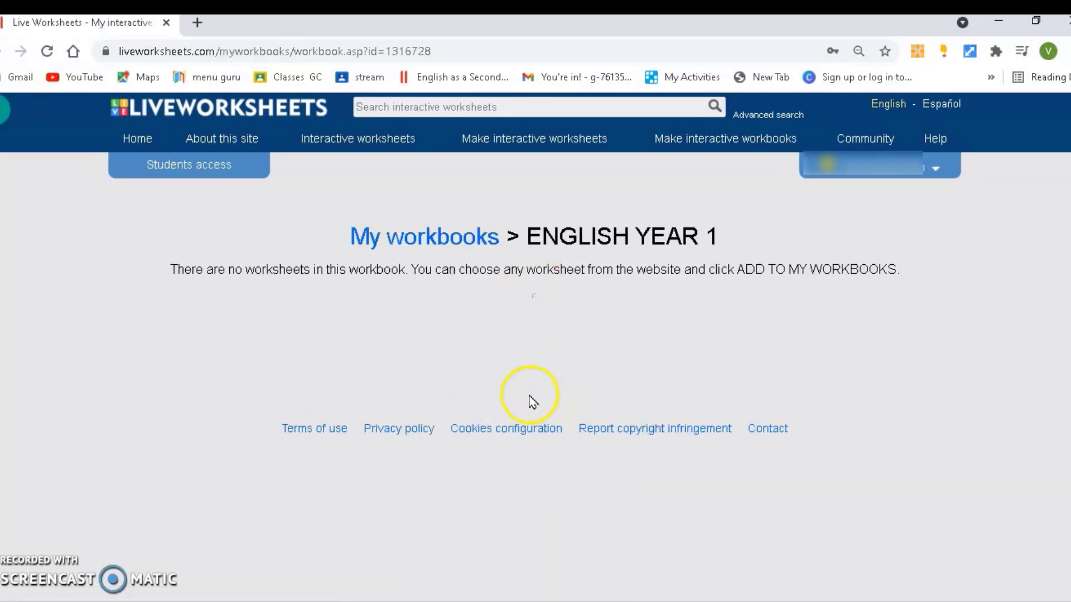
left_click(472, 245)
- Add the private worksheet "Supermind unit 3 : Pet Show" to the ENGLISH YEAR 1 workbook and continue to editing the workbooks
left_click(929, 171)
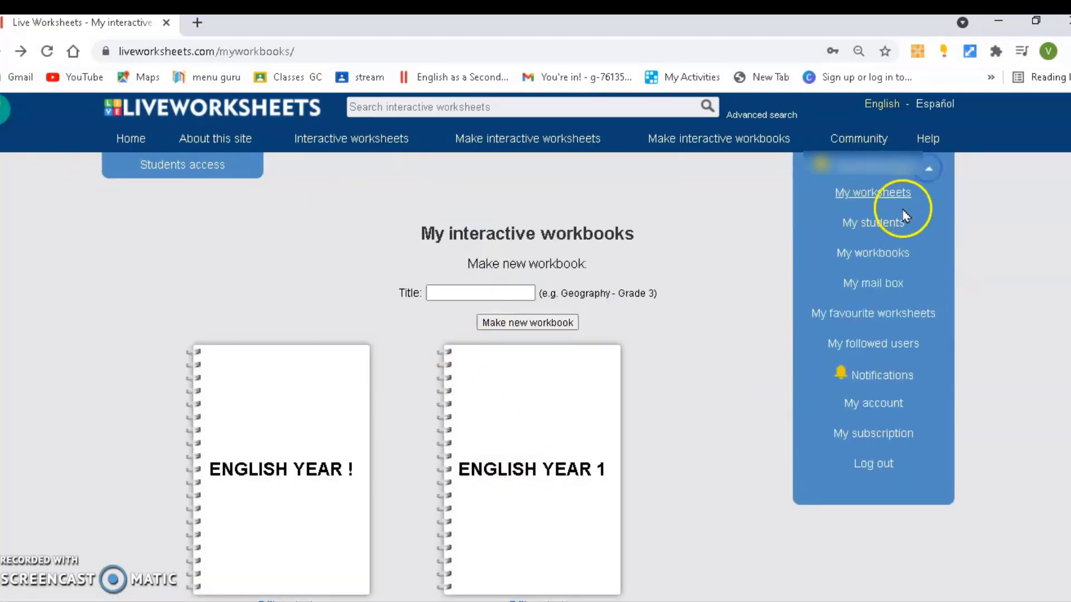
left_click(862, 193)
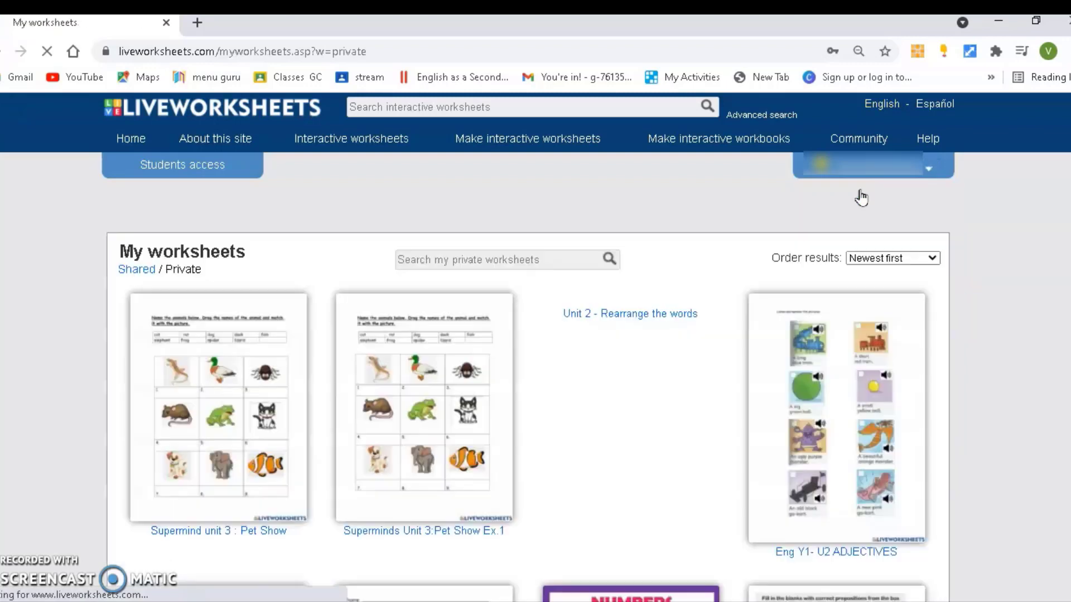
left_click(240, 479)
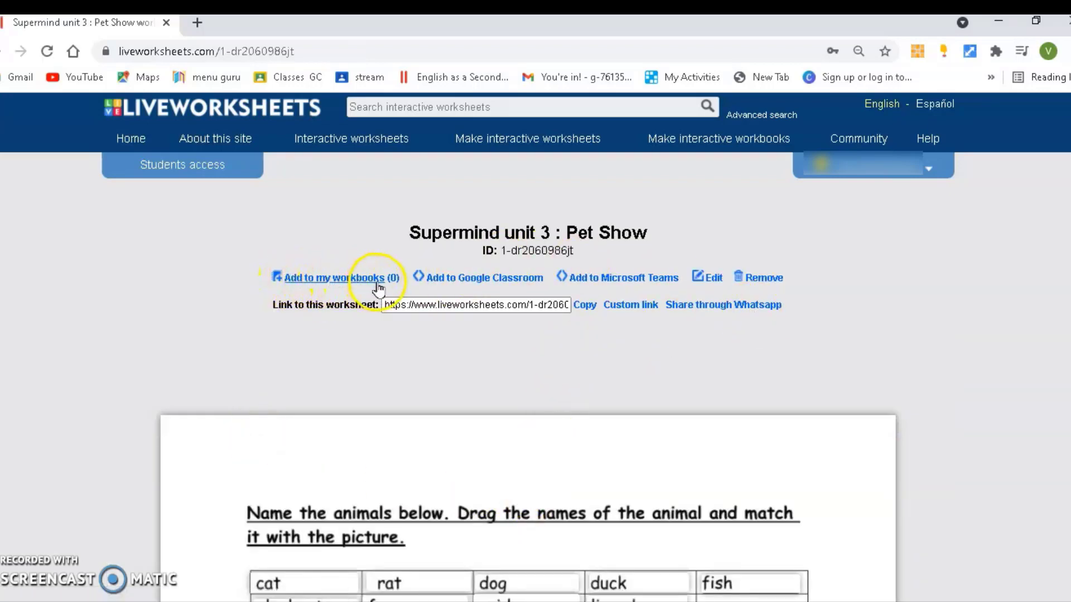
left_click(333, 282)
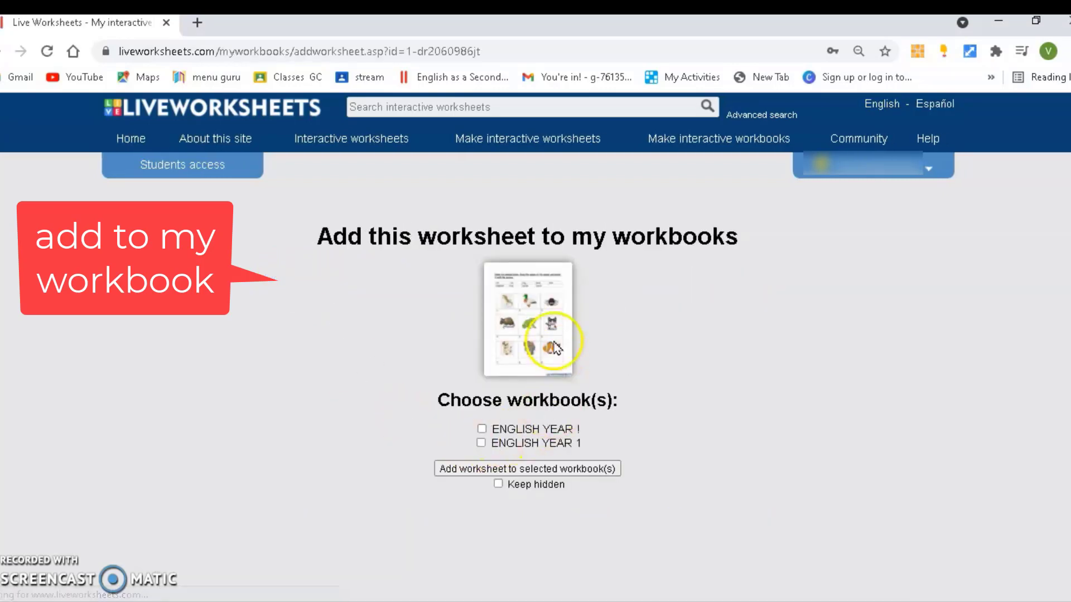
left_click(470, 470)
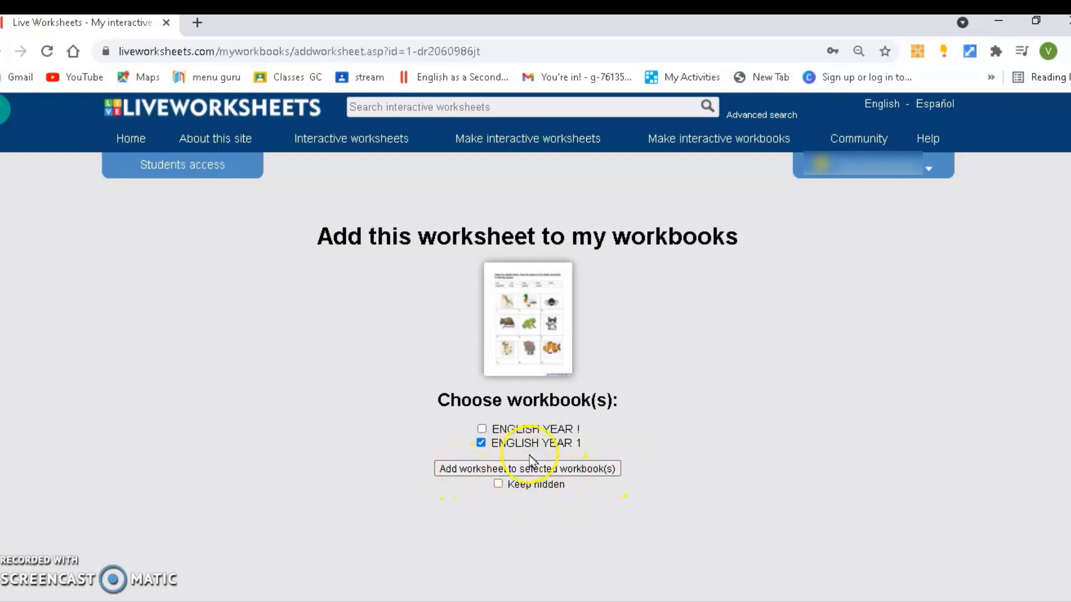
left_click(544, 471)
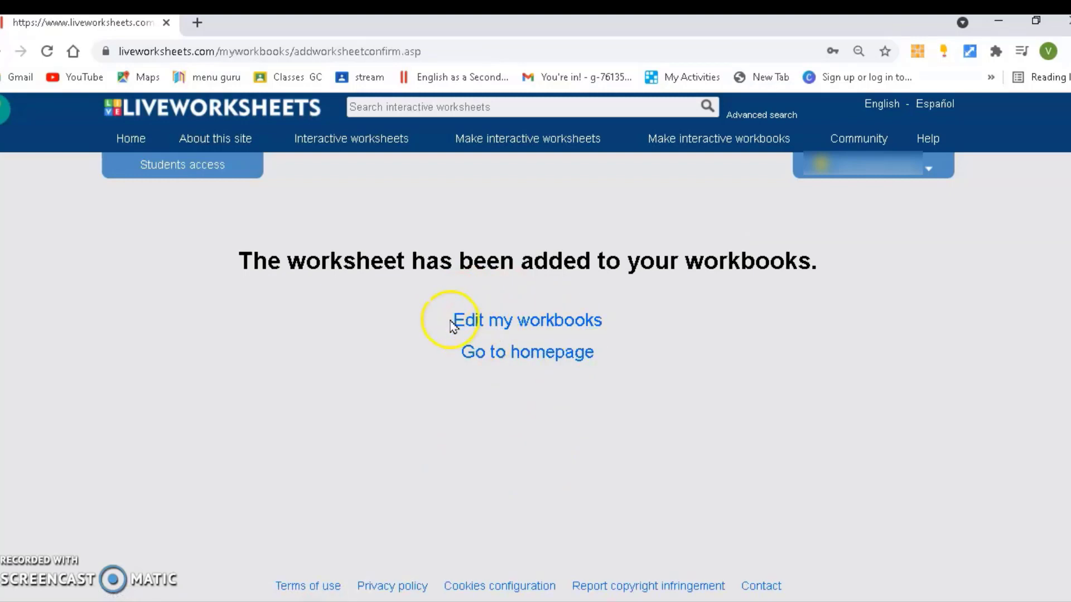
left_click(579, 326)
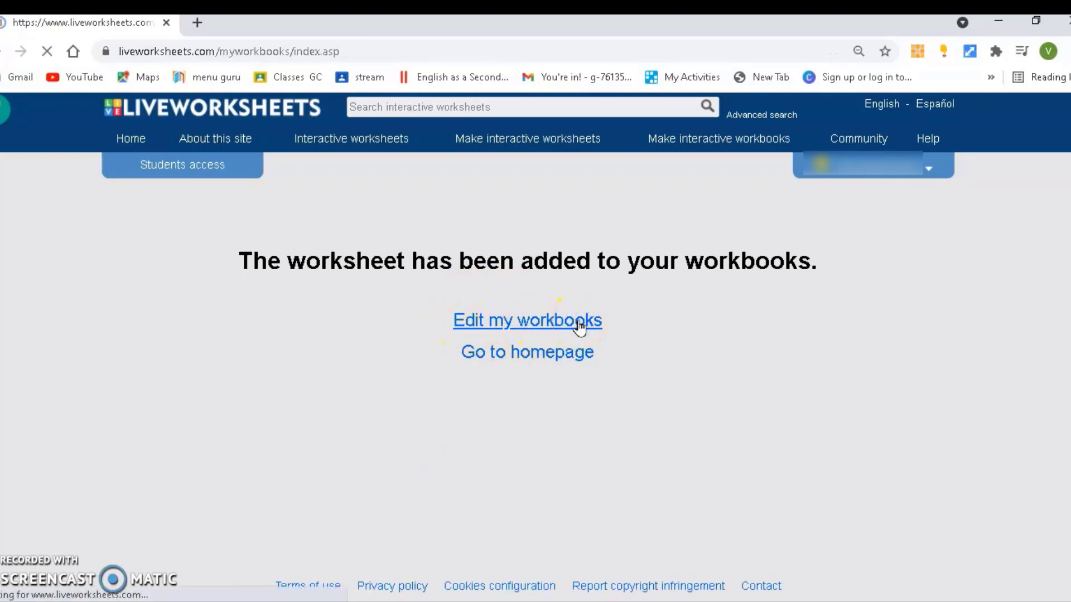
- Open the ENGLISH YEAR 1 workbook, preview its first page, and look through the animal worksheet from start to finish
left_click(585, 478)
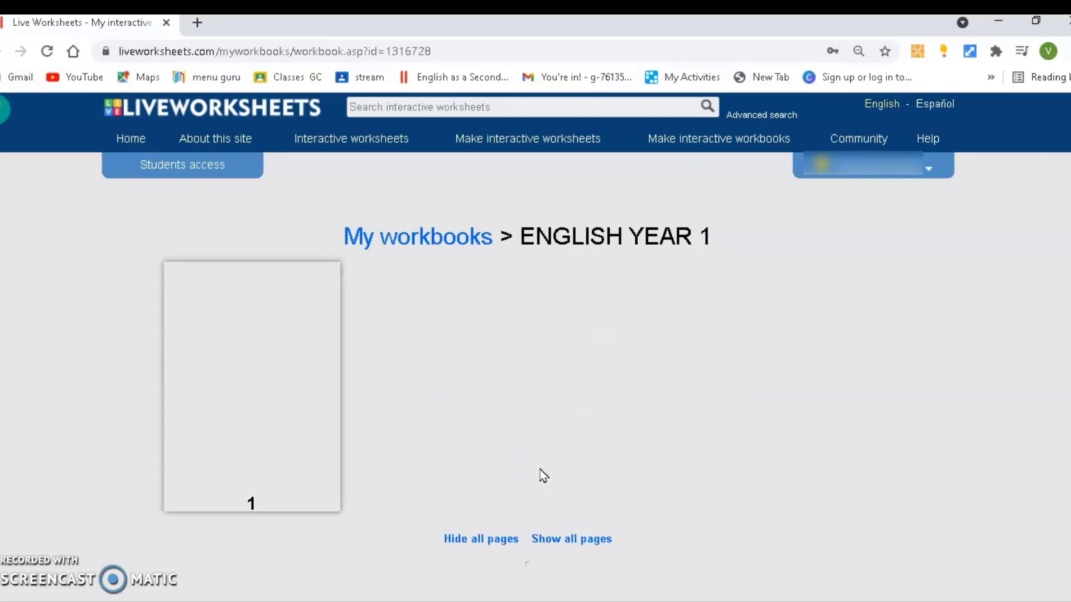
left_click(279, 490)
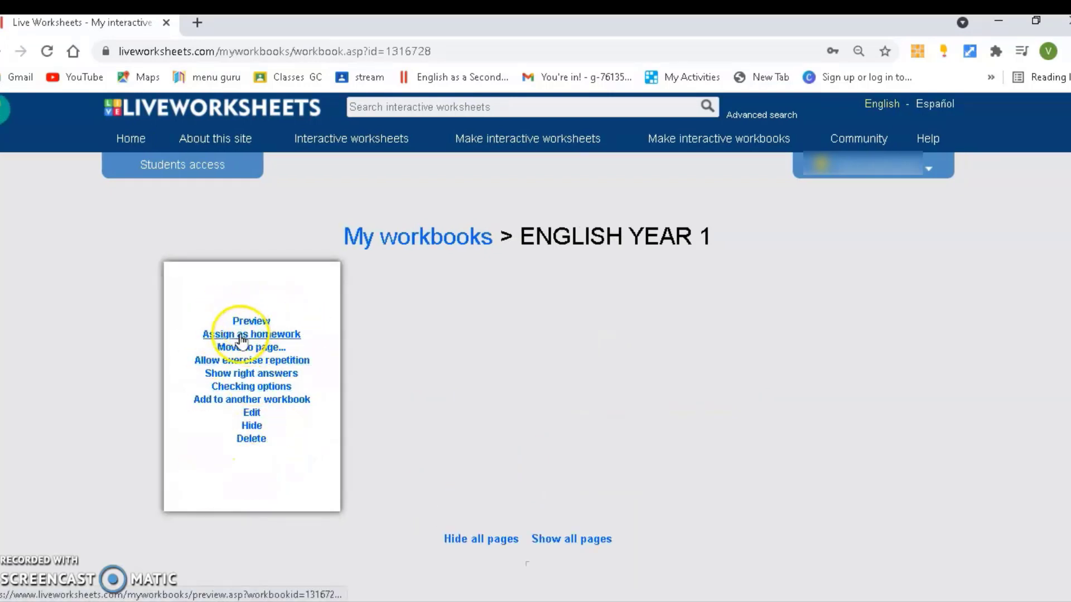
left_click(254, 324)
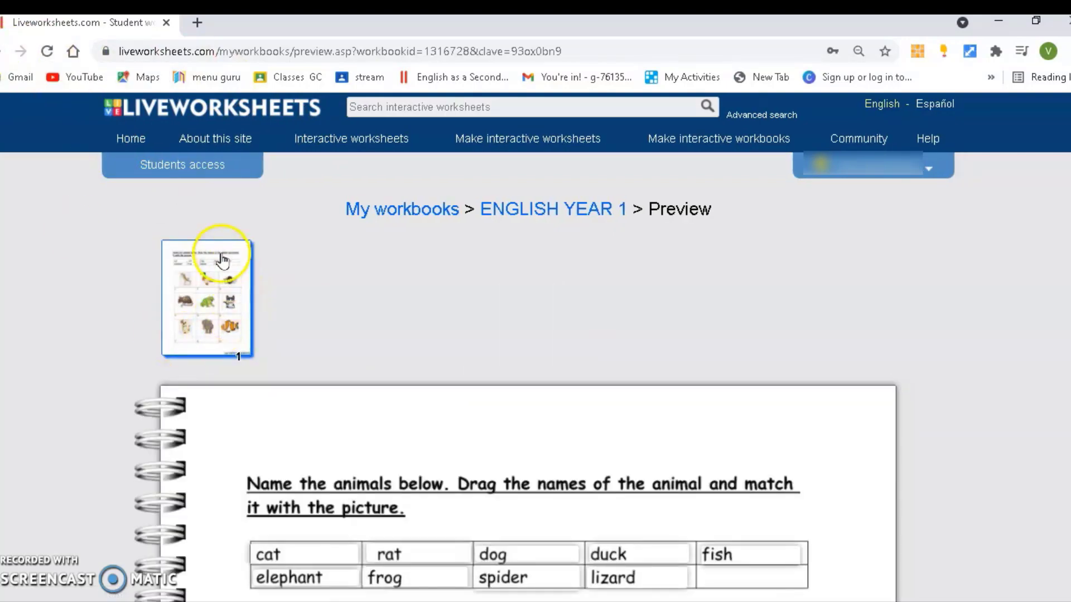
scroll(442, 554, "down", 15)
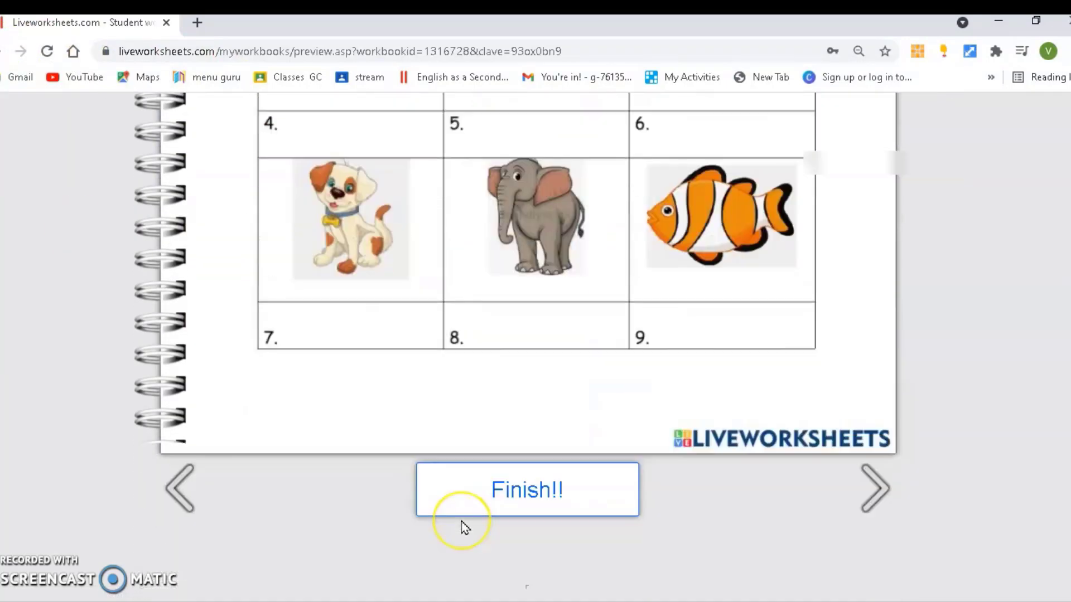
scroll(463, 527, "up", 15)
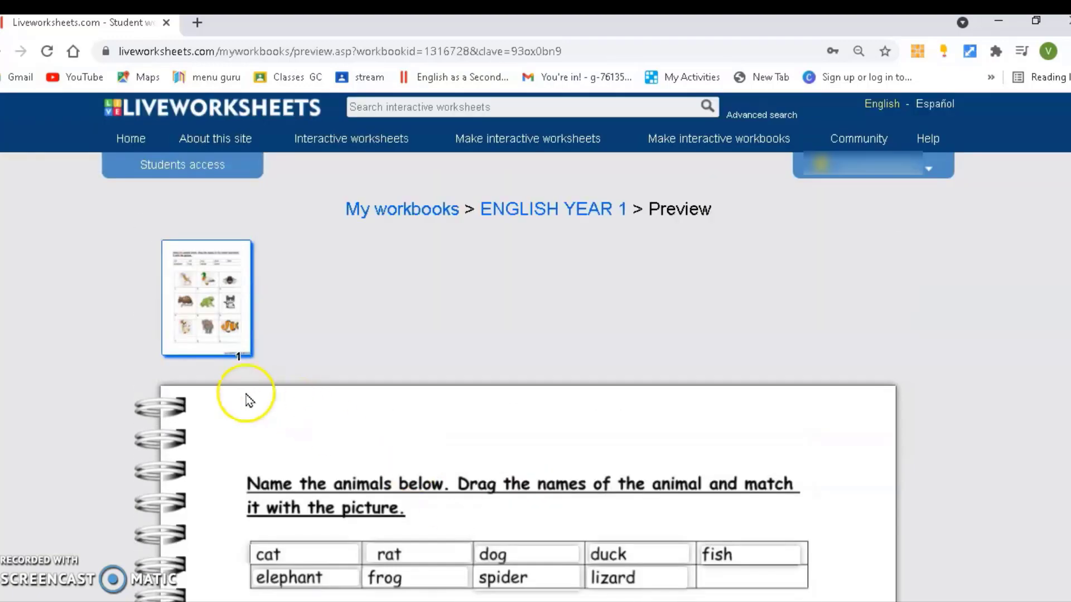
scroll(681, 457, "down", 15)
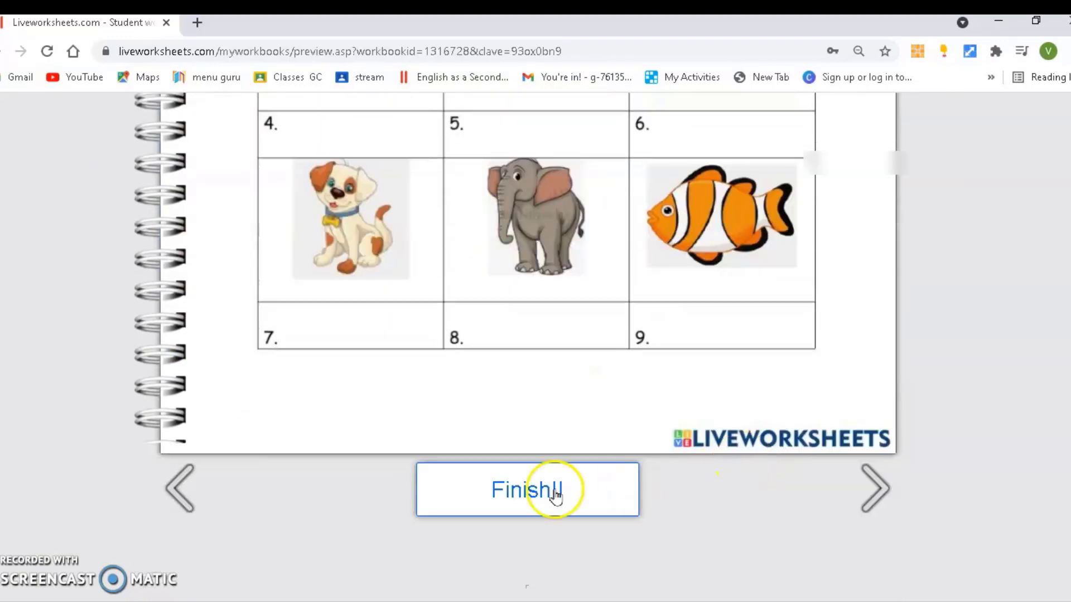
scroll(390, 406, "up", 6)
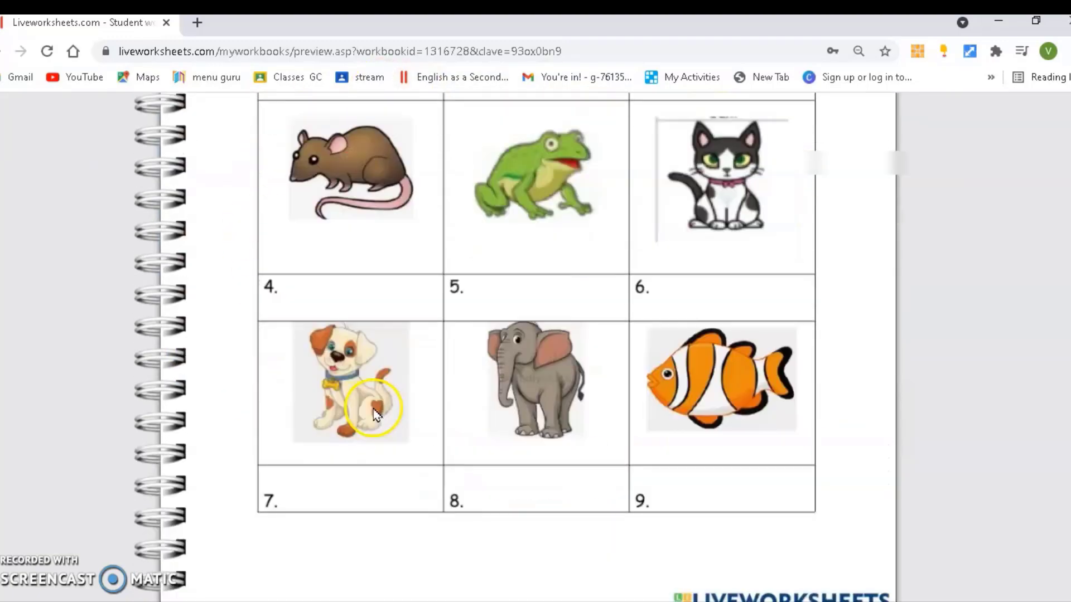
scroll(373, 409, "up", 1)
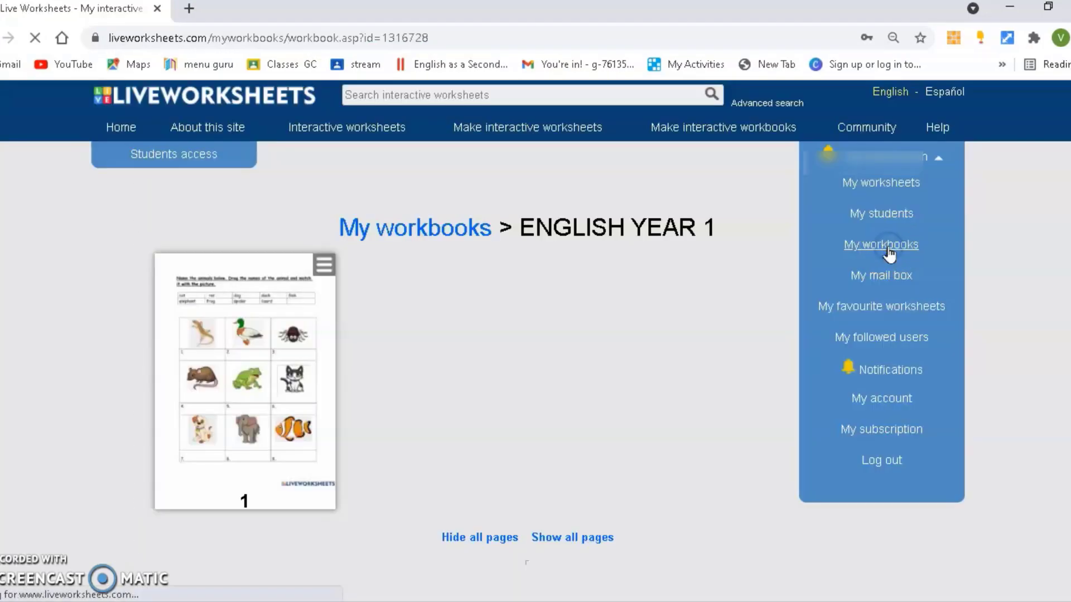
- Return to the workbook list, open the ENGLISH YEAR ! workbook, and look over its worksheet pages
left_click(887, 247)
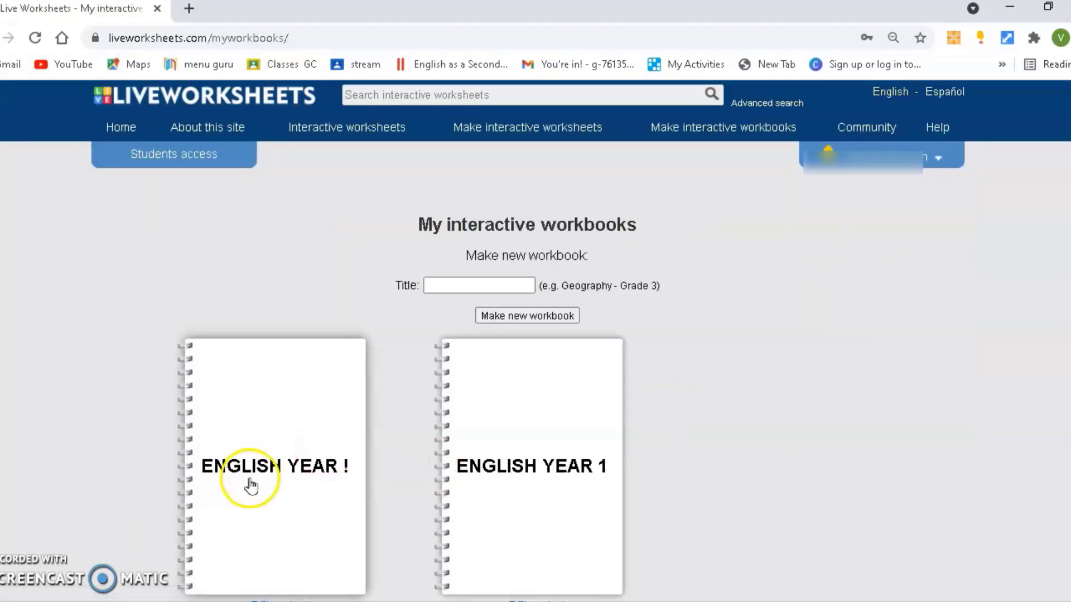
left_click(295, 491)
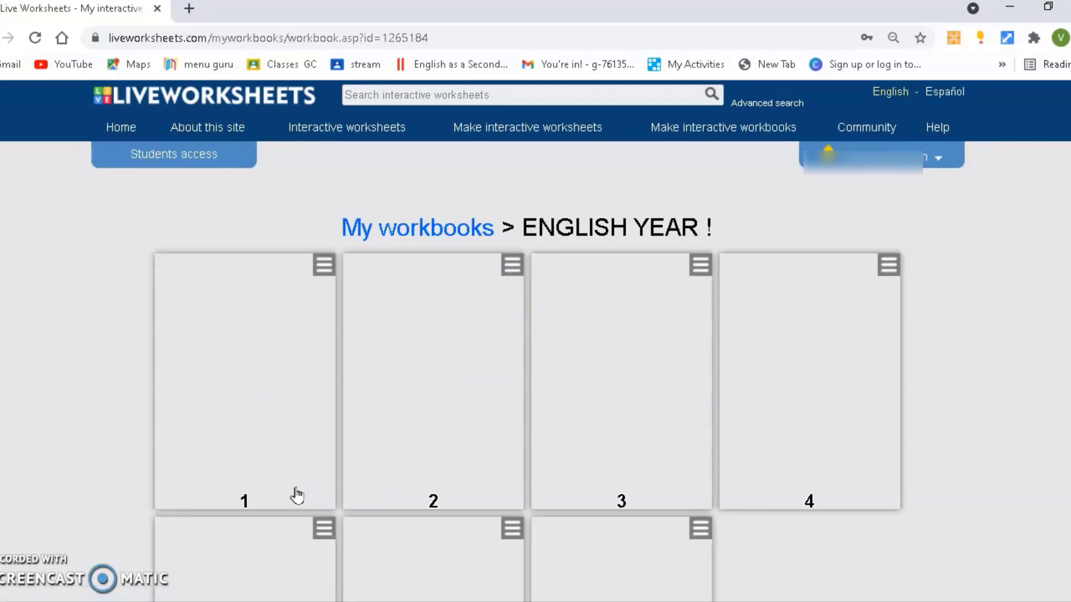
scroll(567, 510, "down", 5)
left_click(811, 223)
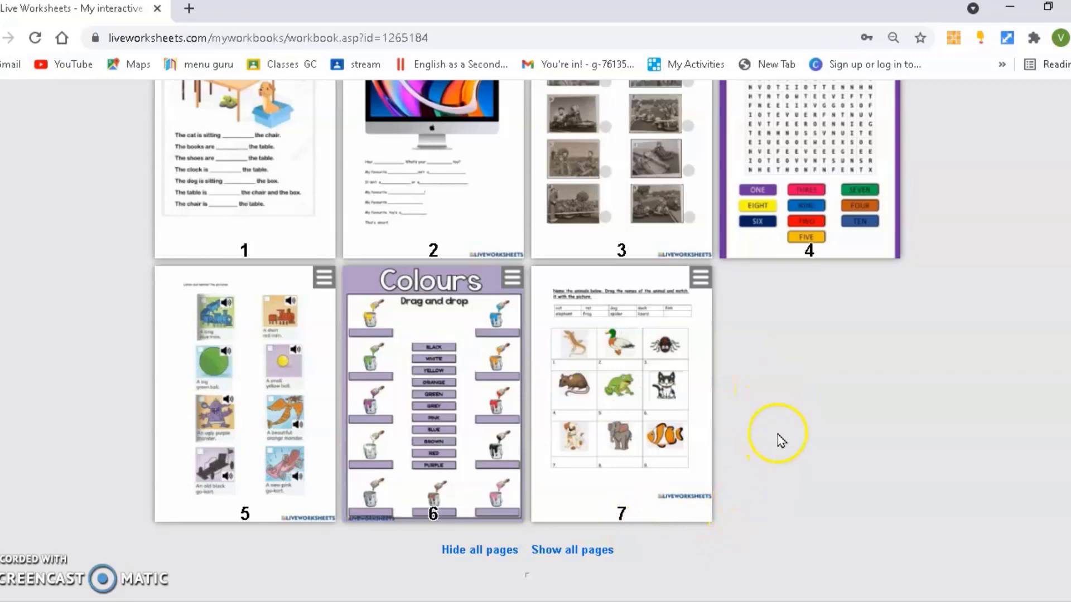
scroll(789, 426, "up", 2)
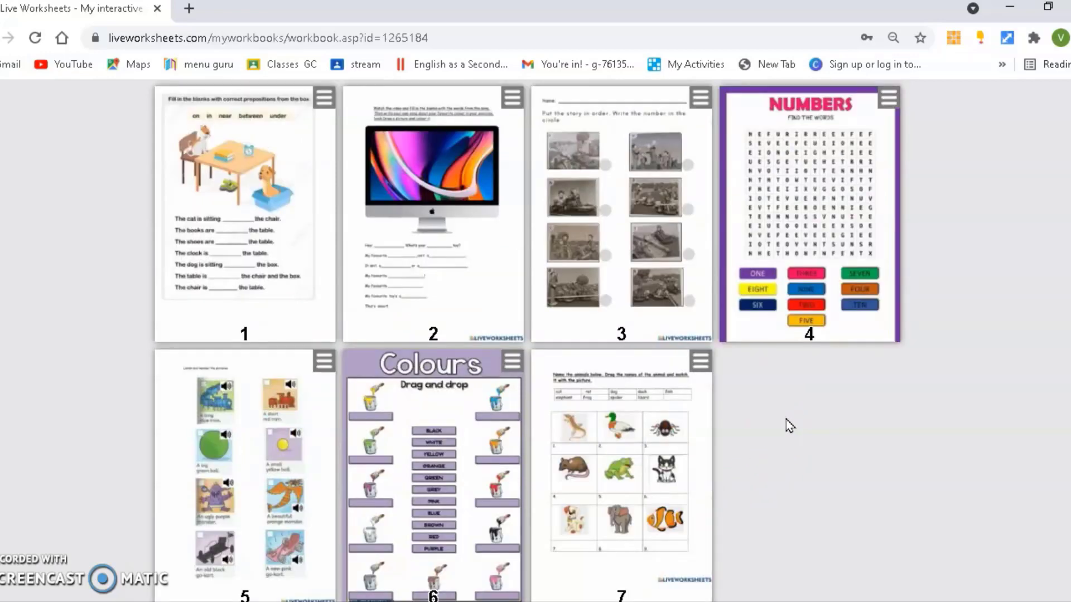
scroll(789, 425, "up", 2)
left_click(788, 445)
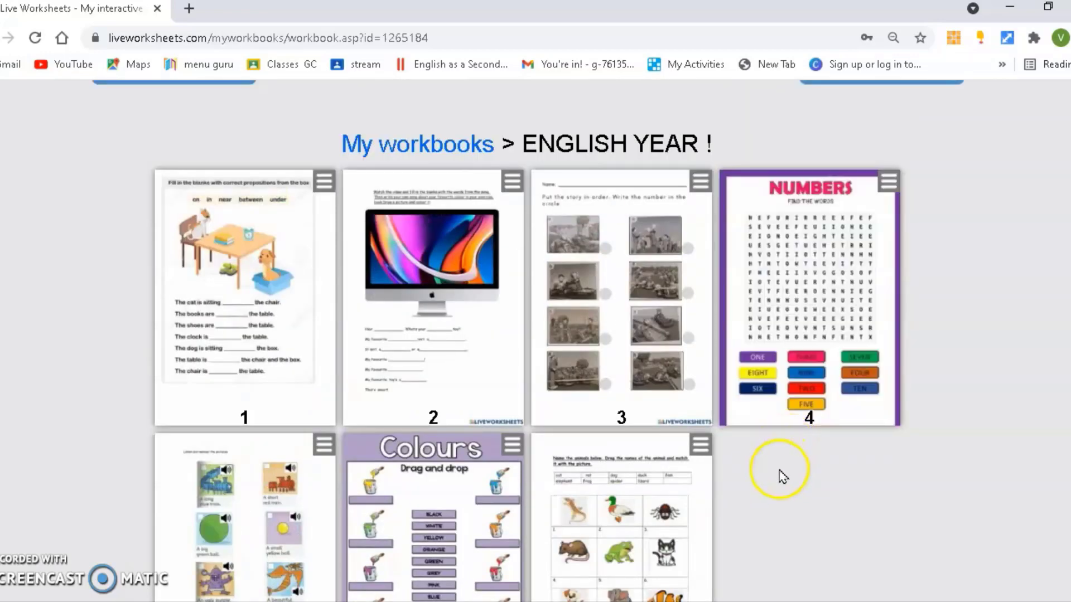